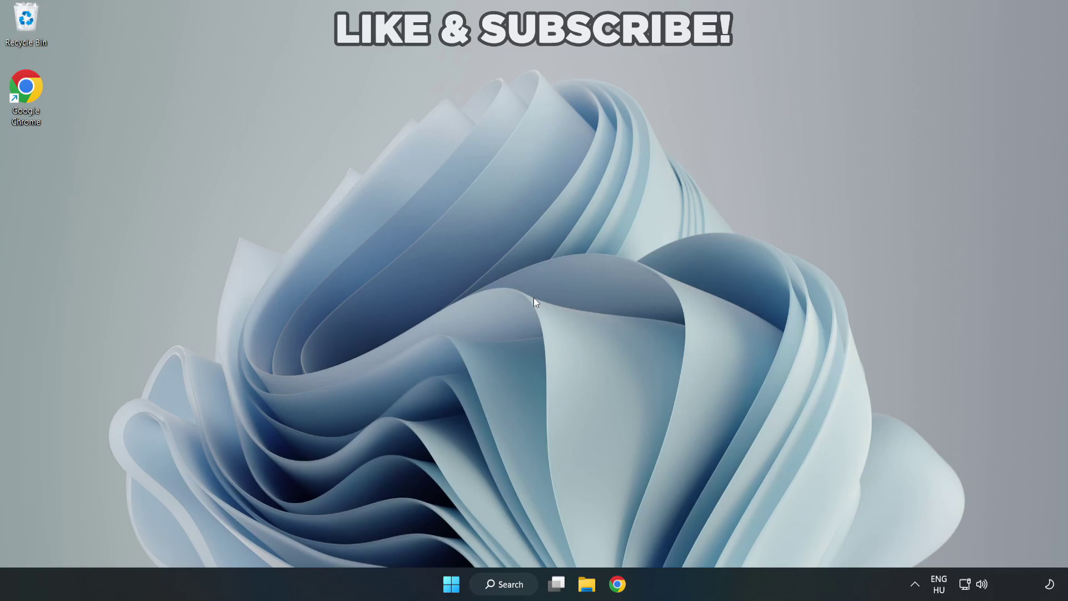
Step: Search Windows for 'device manager' and open Device Manager from the results
left_click(509, 585)
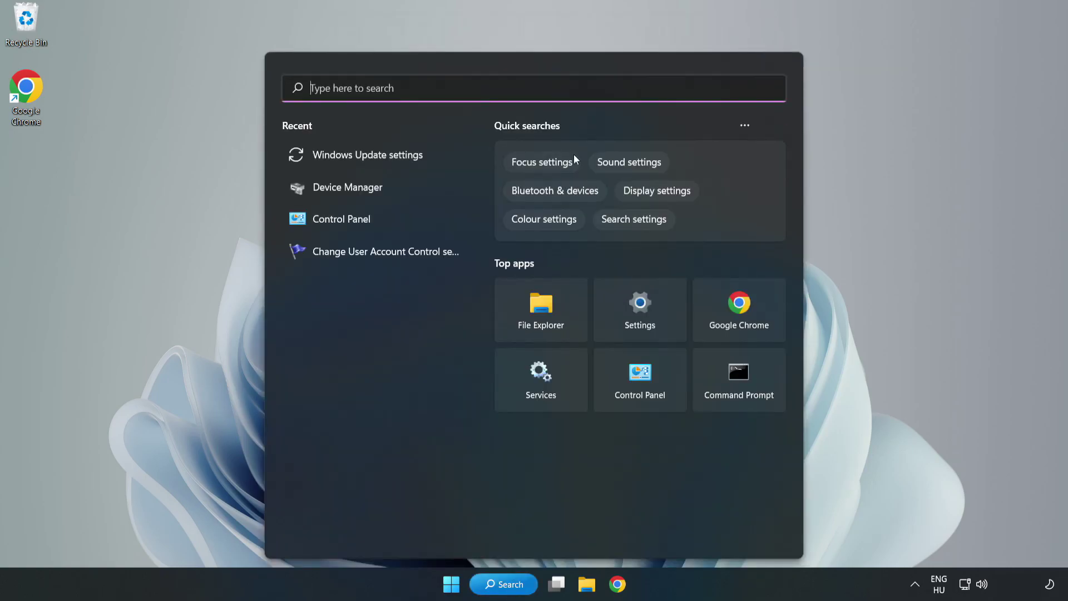
type("device m")
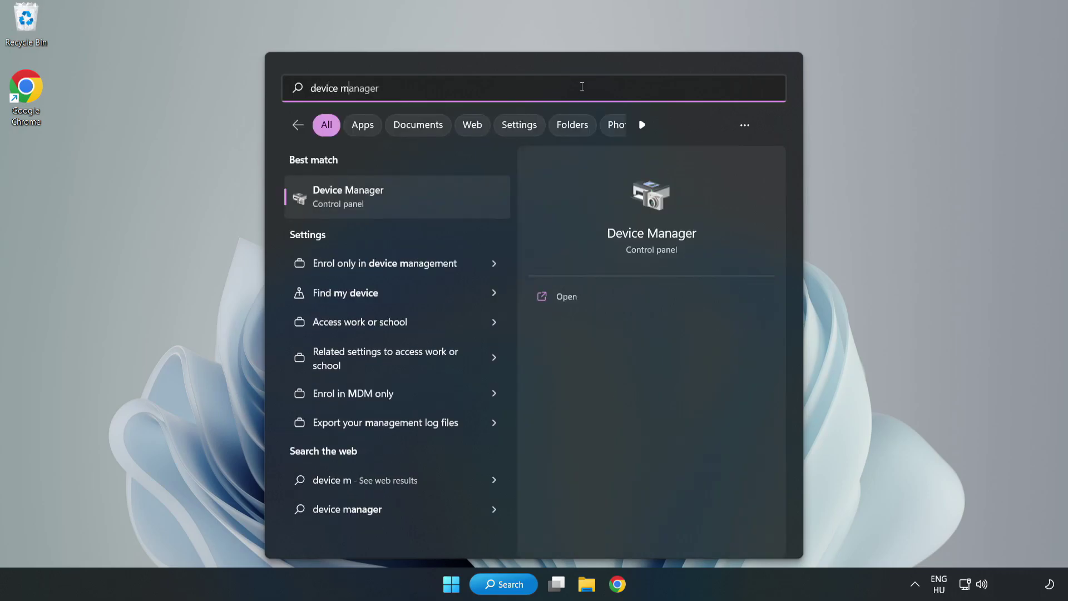
type("anager")
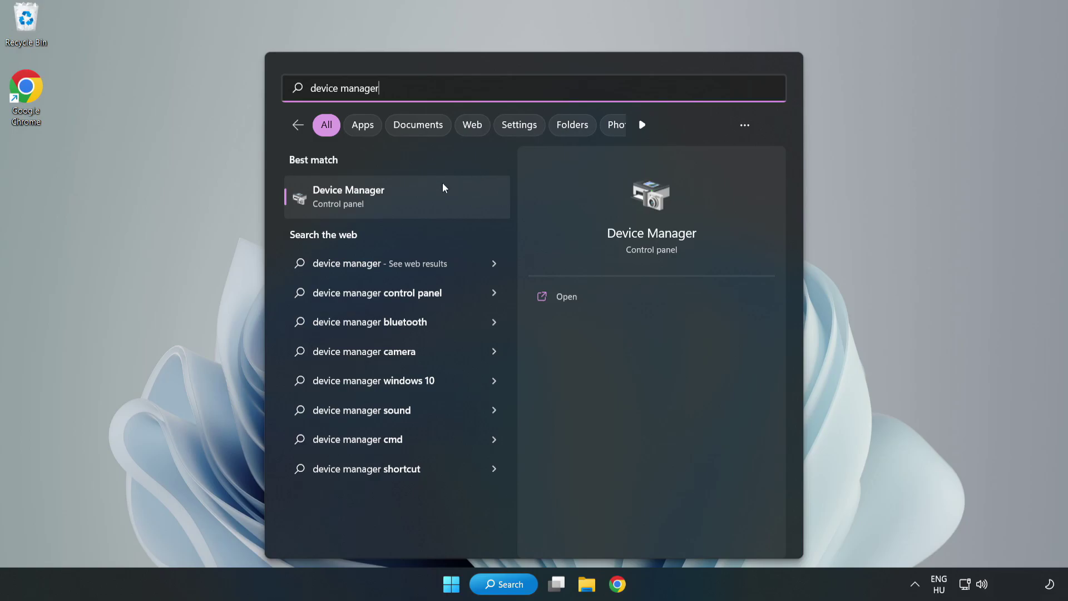
left_click(399, 207)
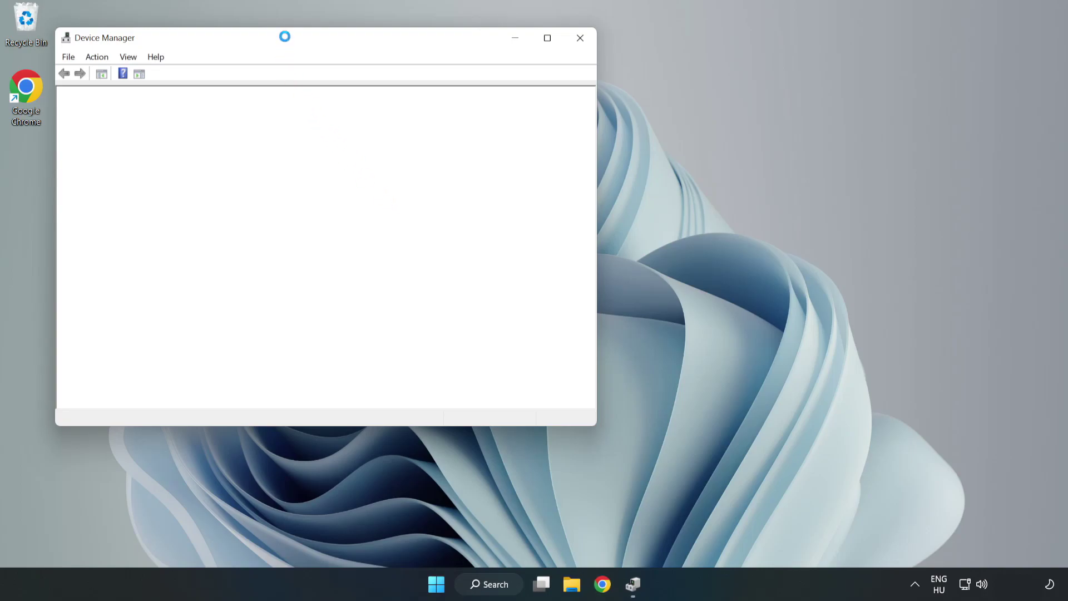
Step: Start a driver update for the VMware SVGA 3D adapter under Display adapters
left_click_drag(286, 39, 477, 97)
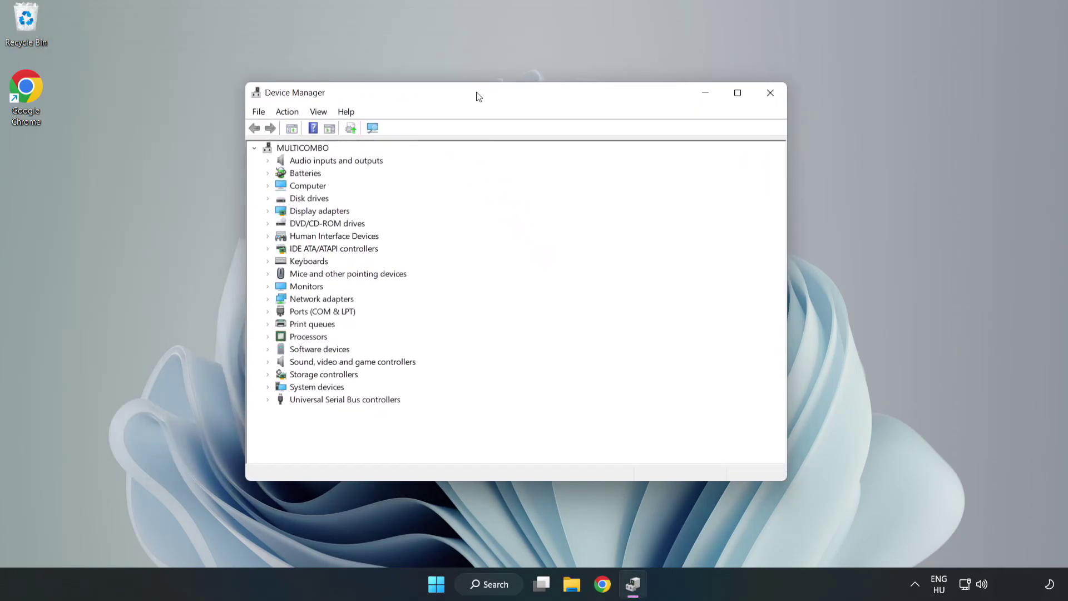
left_click(285, 214)
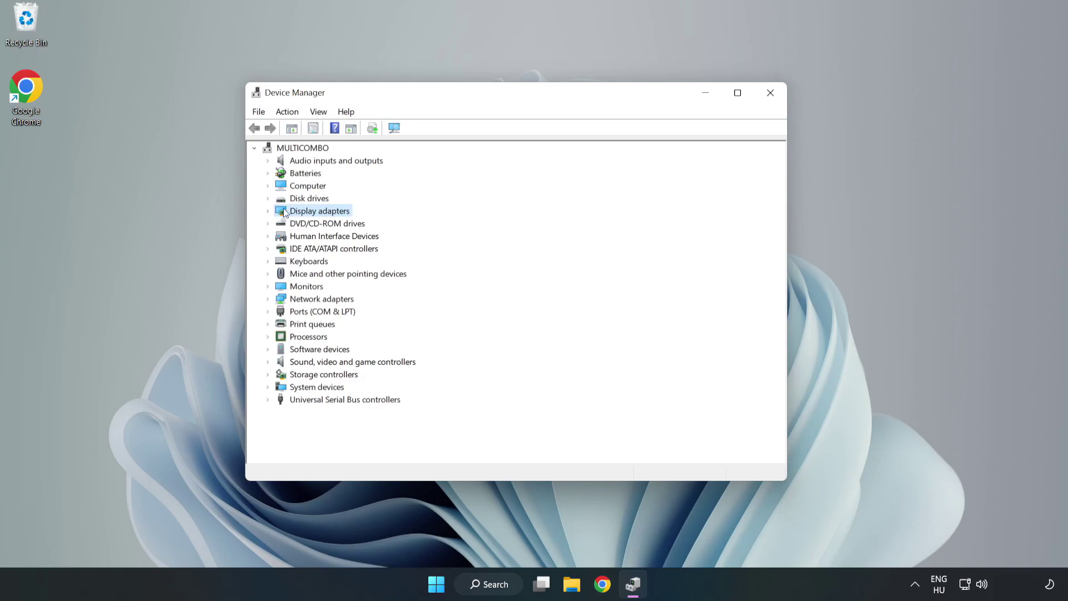
left_click(268, 212)
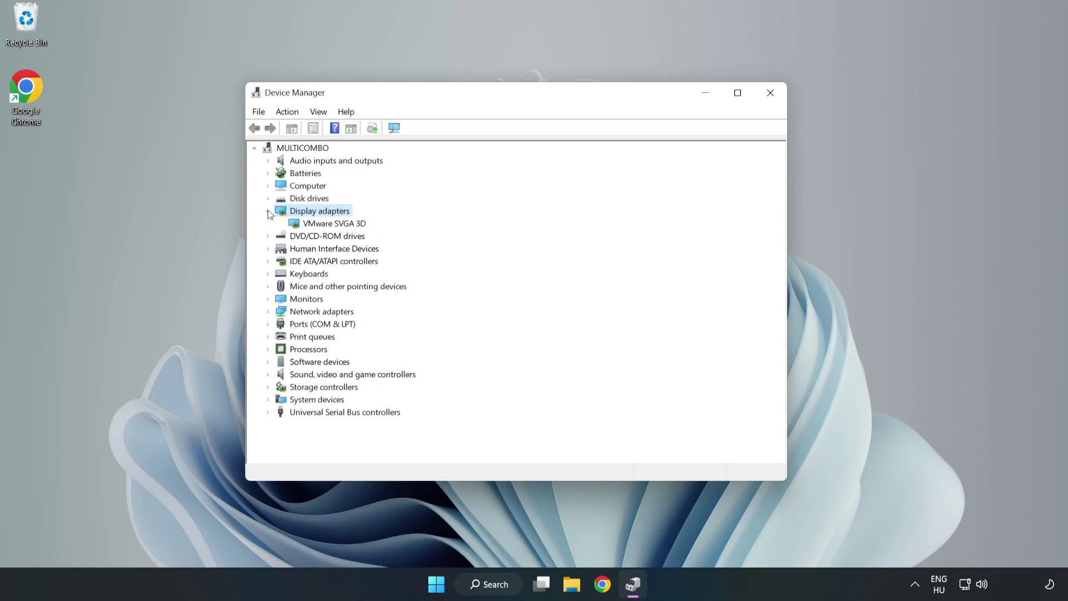
left_click(334, 223)
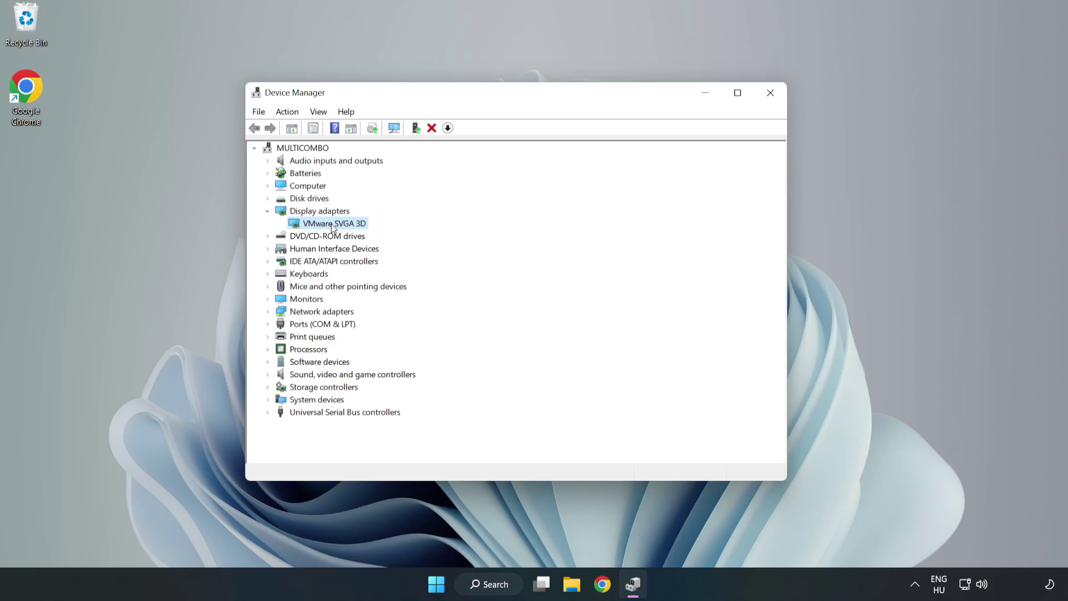
right_click(332, 224)
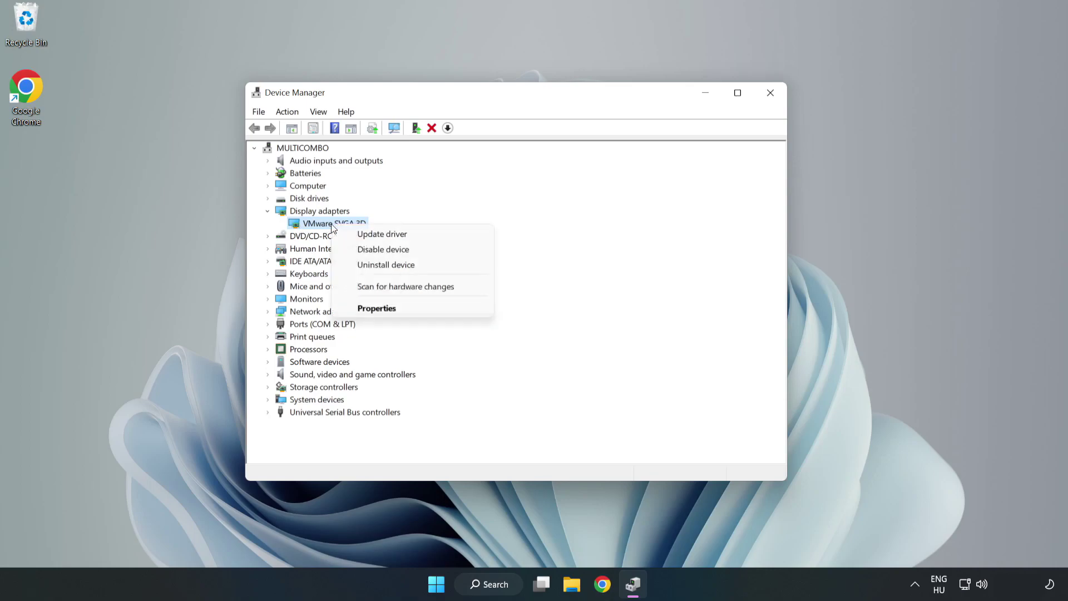
left_click(414, 238)
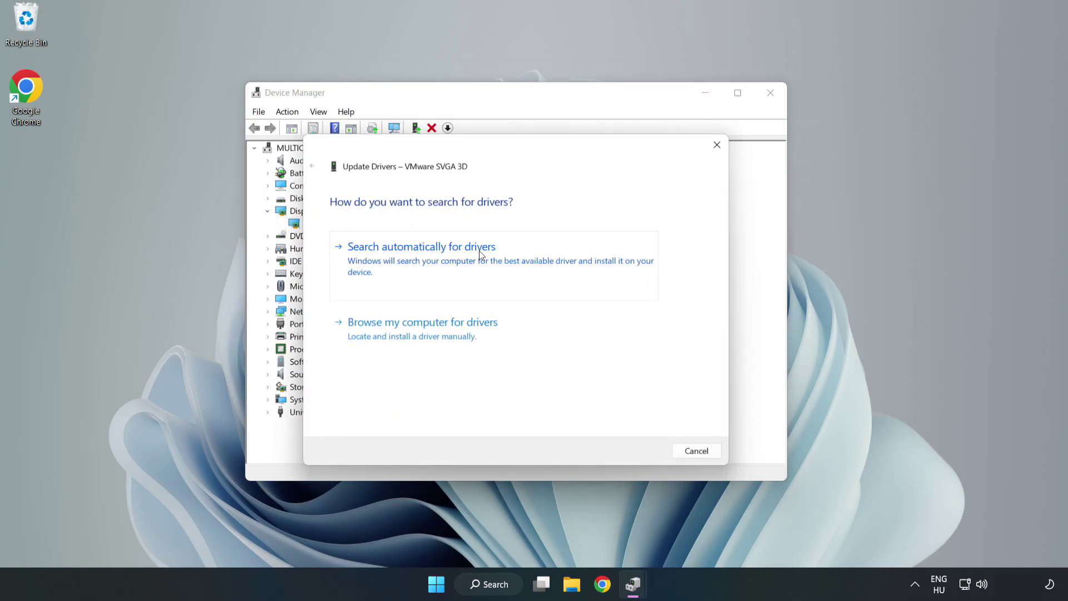
Step: Let Windows search automatically for a VMware SVGA 3D driver, then close the wizard and Device Manager
left_click(425, 260)
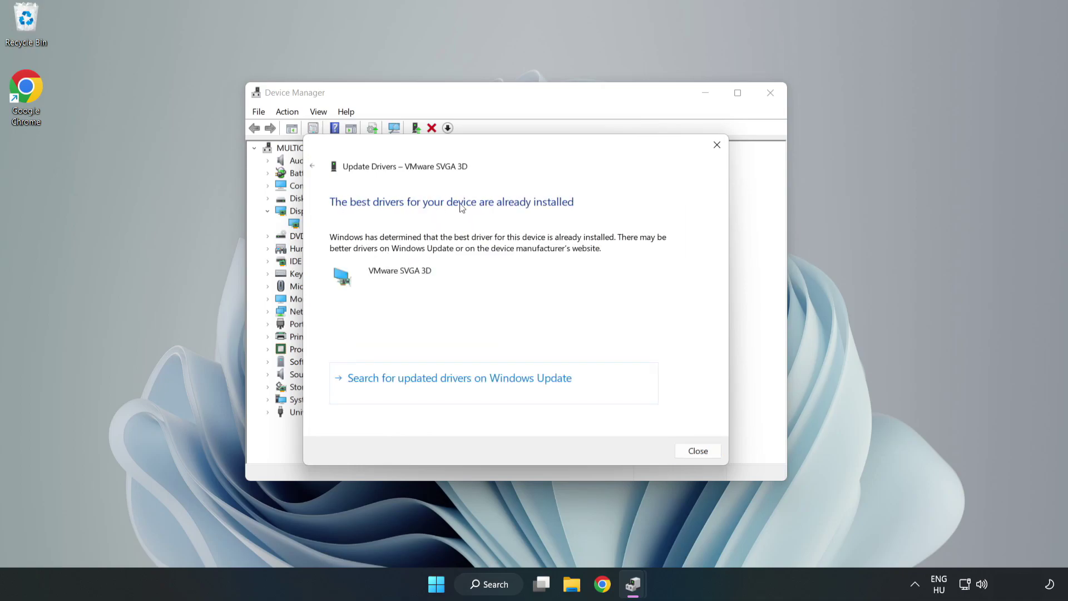
left_click(698, 452)
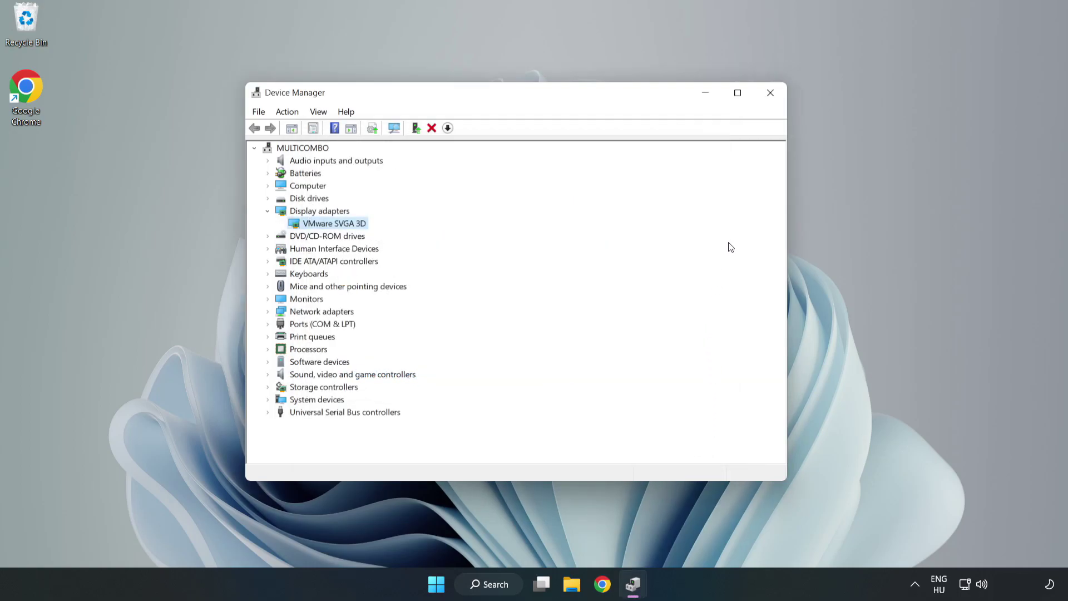
left_click(771, 95)
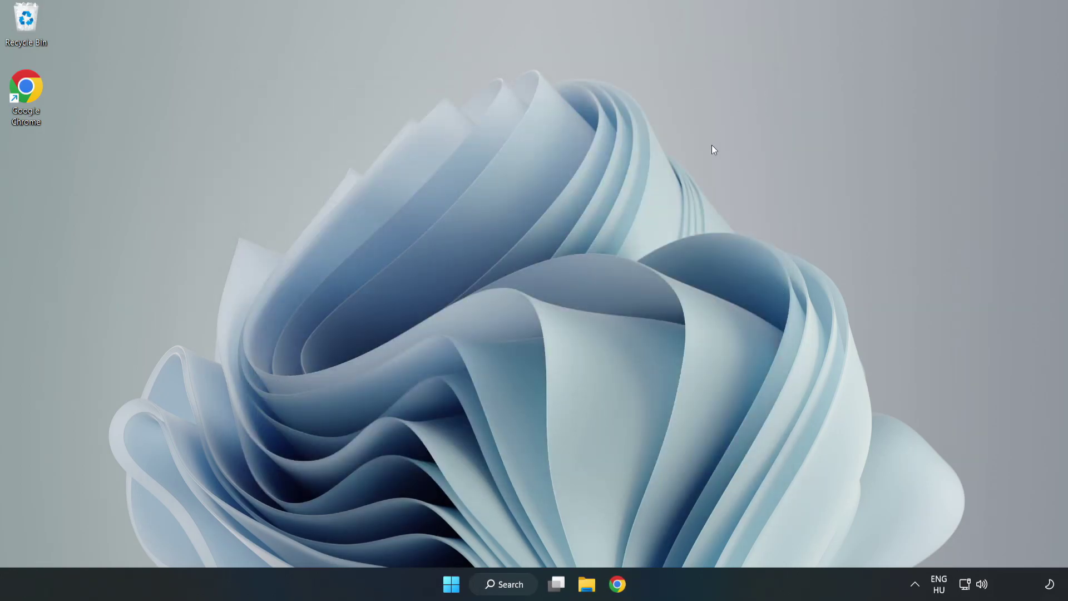
Step: Search Windows for 'updates' and open Windows Update settings
left_click(508, 588)
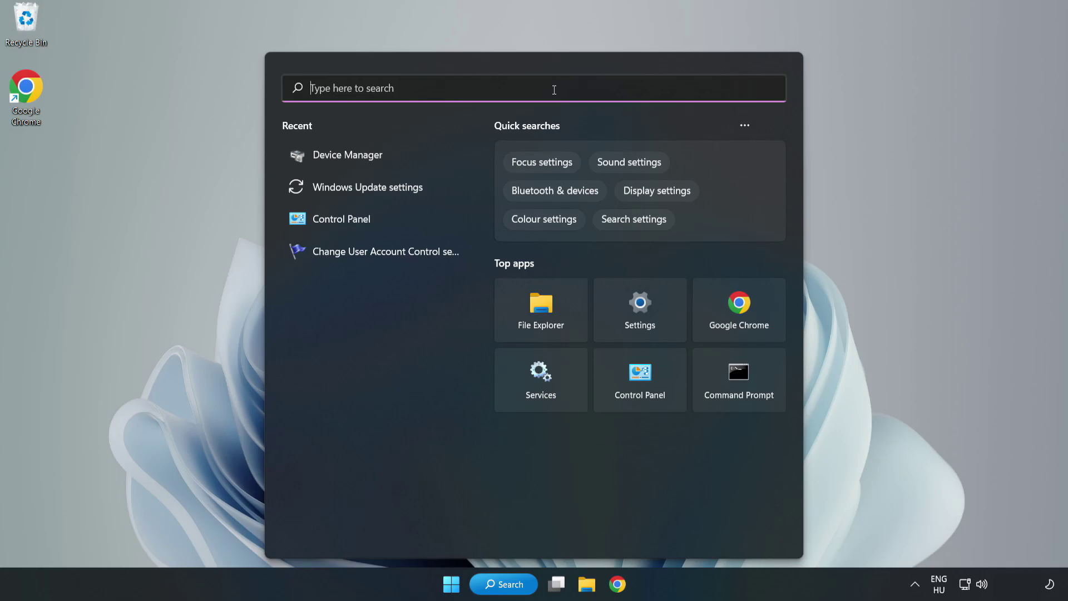
type("updates")
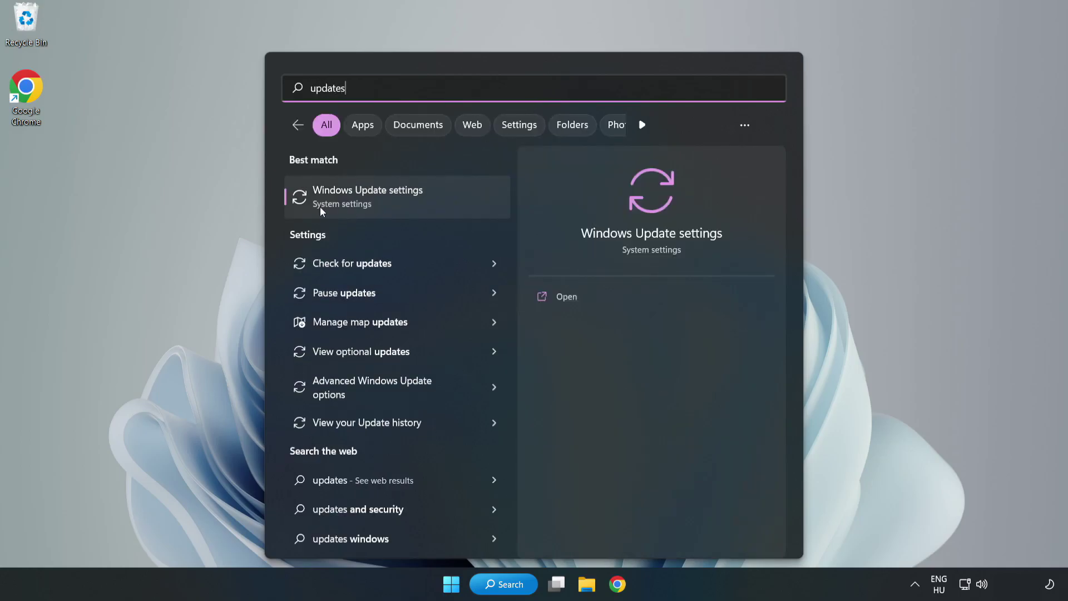
left_click(381, 202)
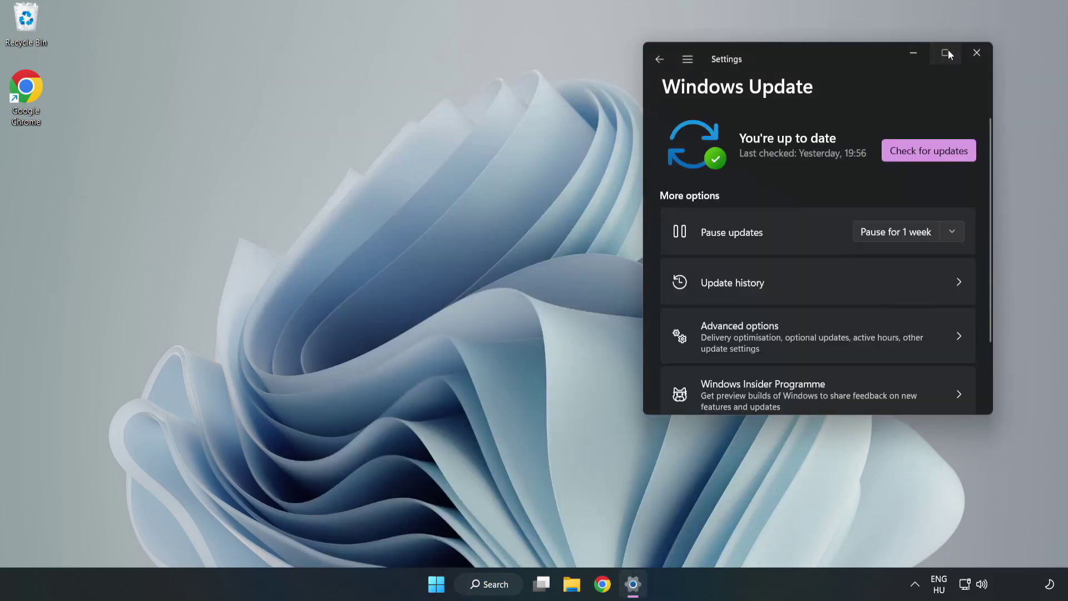
Step: Maximize the Settings window and run a fresh check for Windows updates
left_click(947, 50)
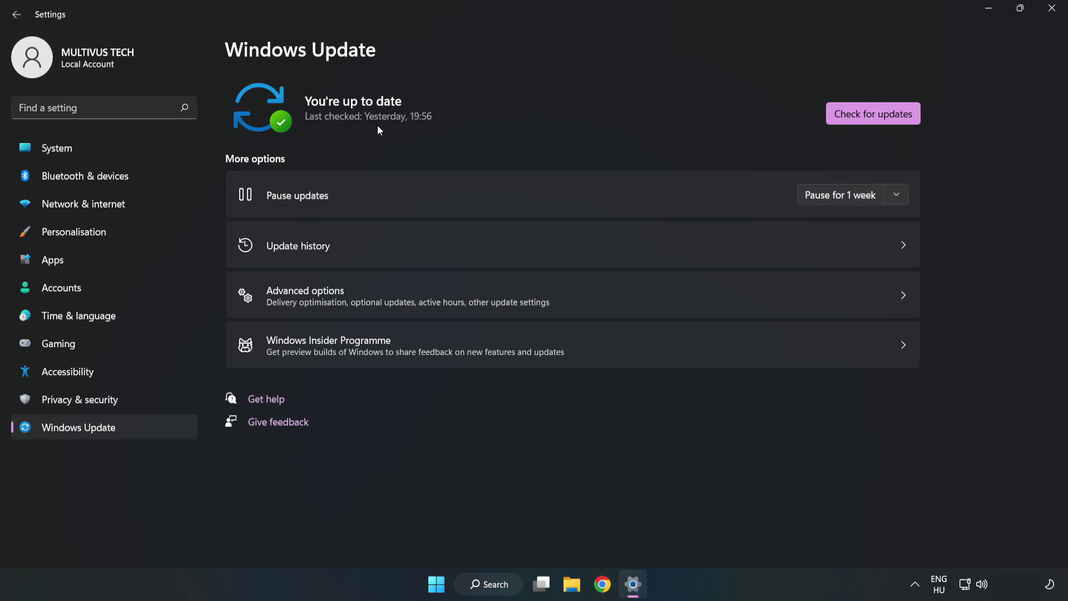
left_click(877, 116)
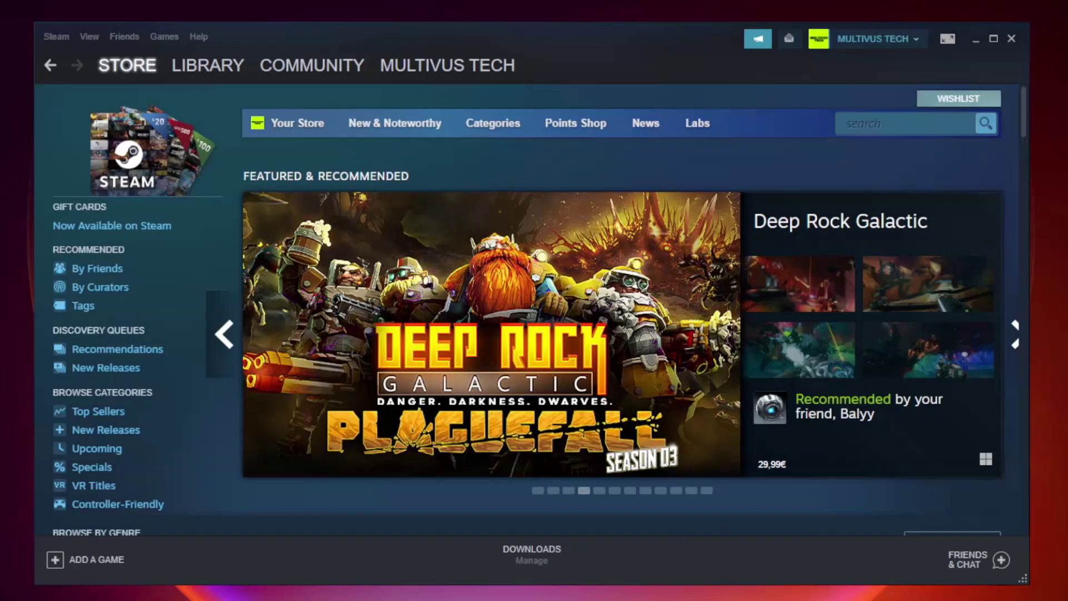
Step: Open the Properties window for Unturned from the Steam Library's Favorites
mouse_move(225, 68)
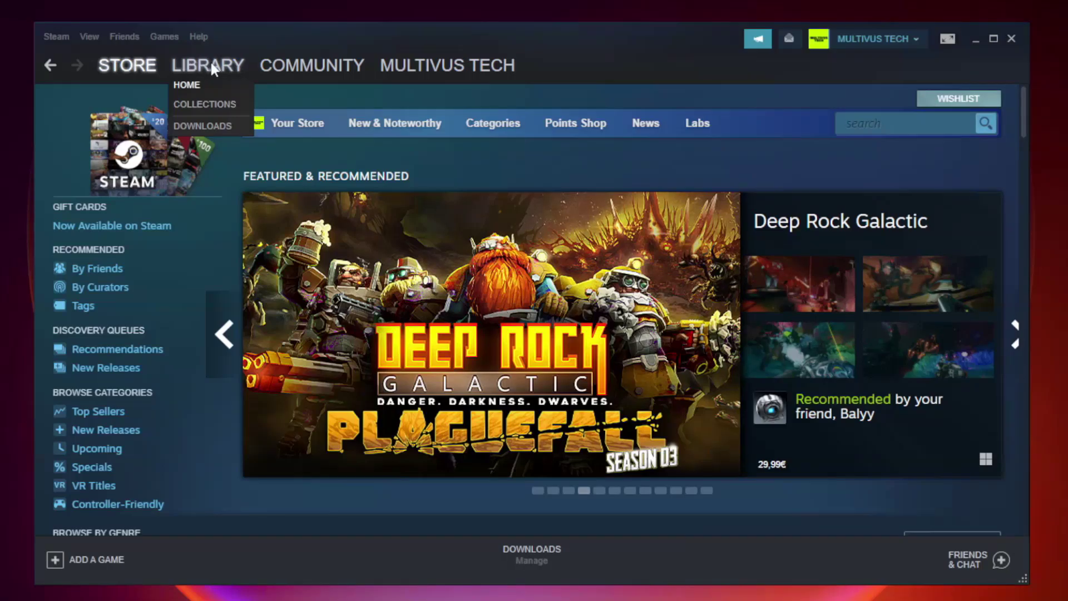
left_click(216, 72)
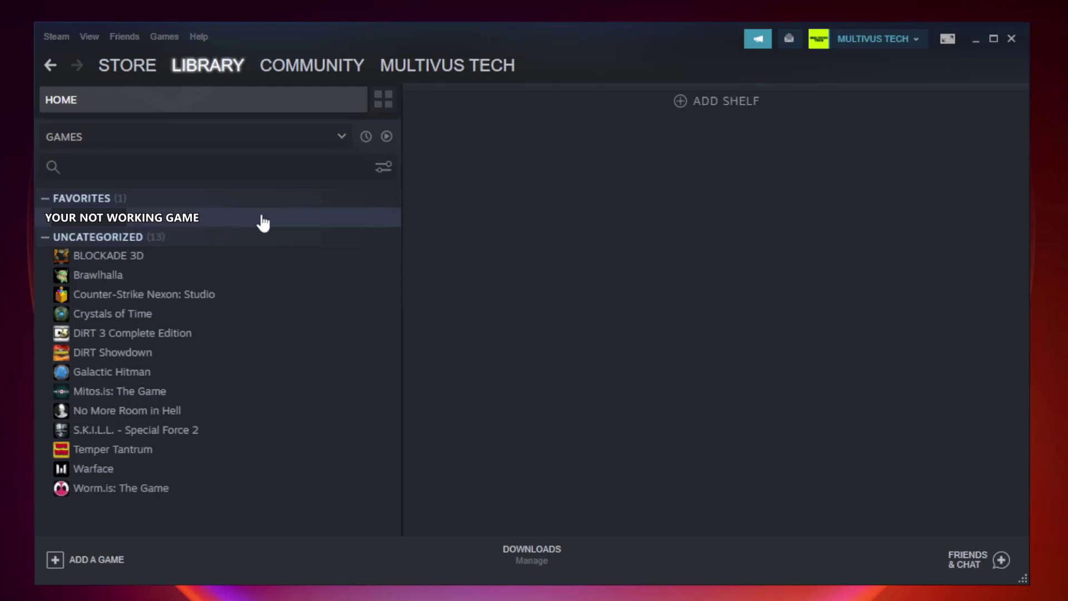
right_click(232, 223)
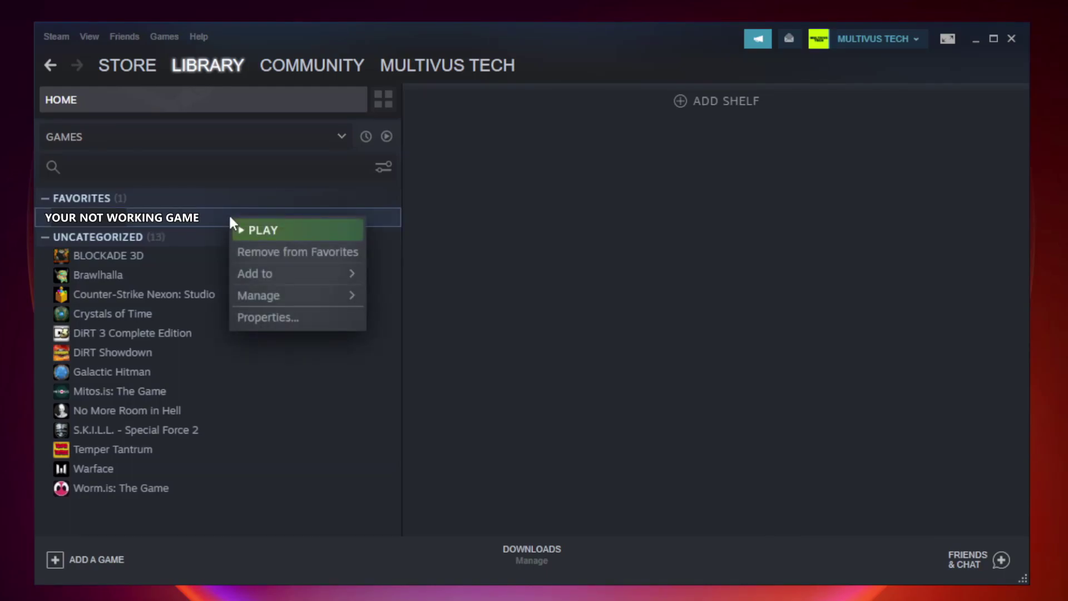
left_click(293, 318)
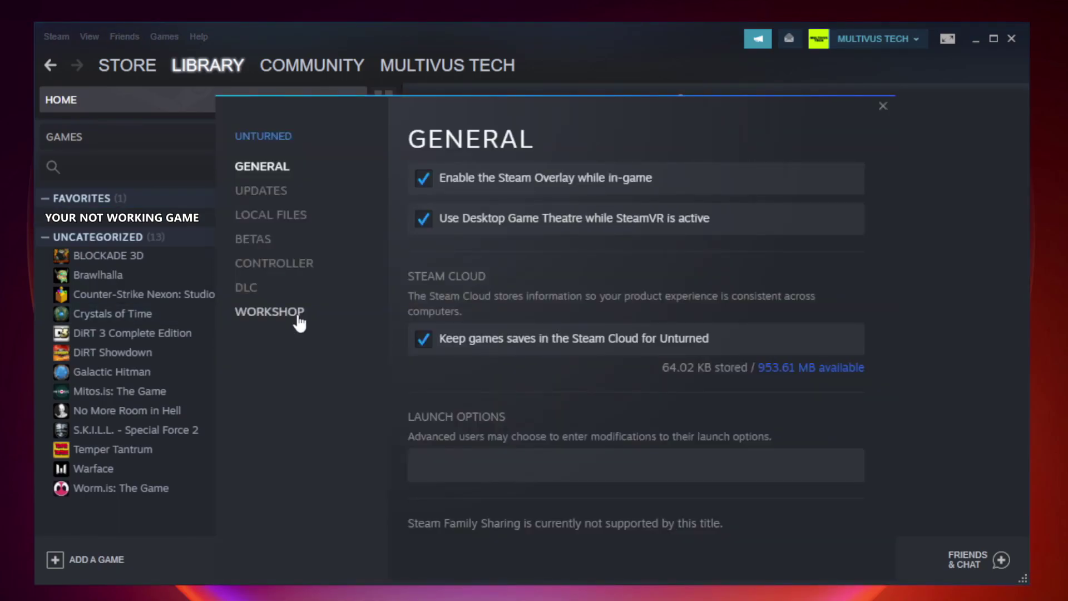
Step: Verify the integrity of Unturned's local files, with all 9192 files validated
left_click(285, 224)
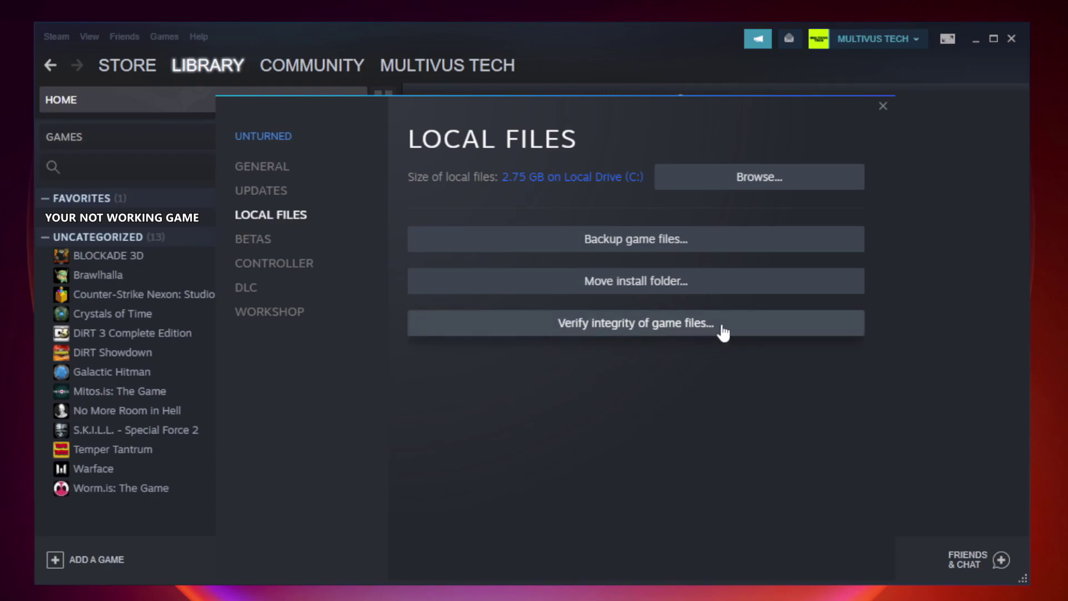
left_click(645, 329)
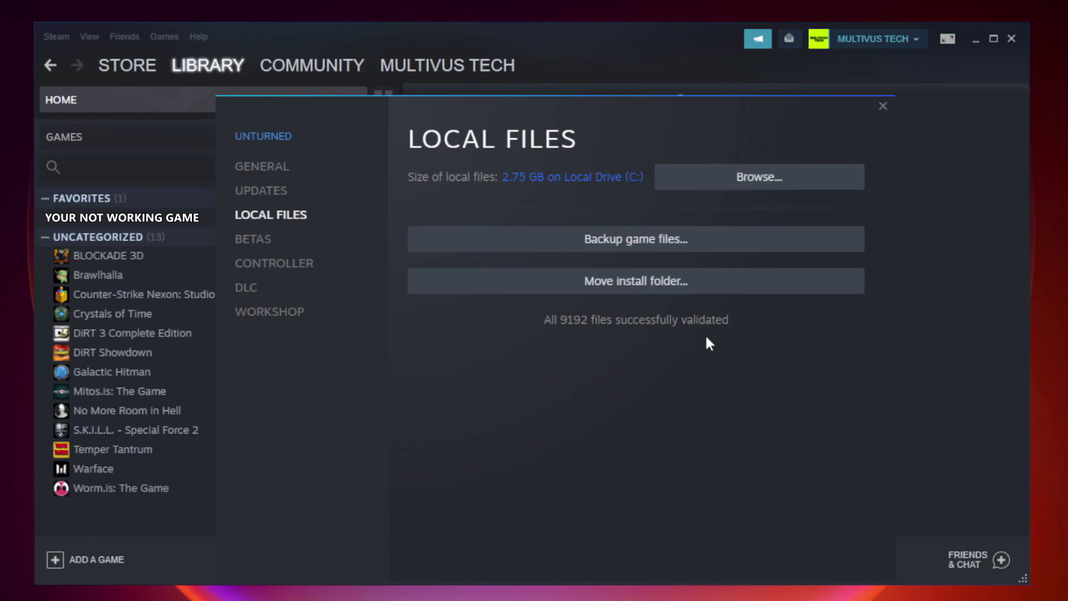
Step: Browse to the game's install folder under steamapps\common and bring up options for the YOUR NOT WORKING GAME shortcut
left_click(763, 178)
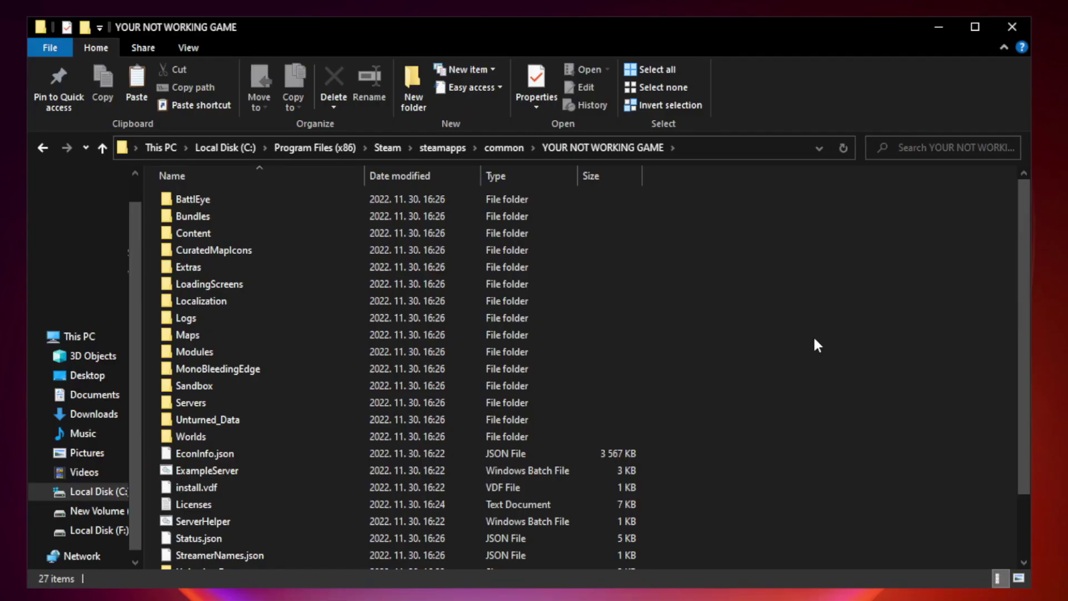
left_click_drag(1025, 291, 1026, 384)
left_click(425, 561)
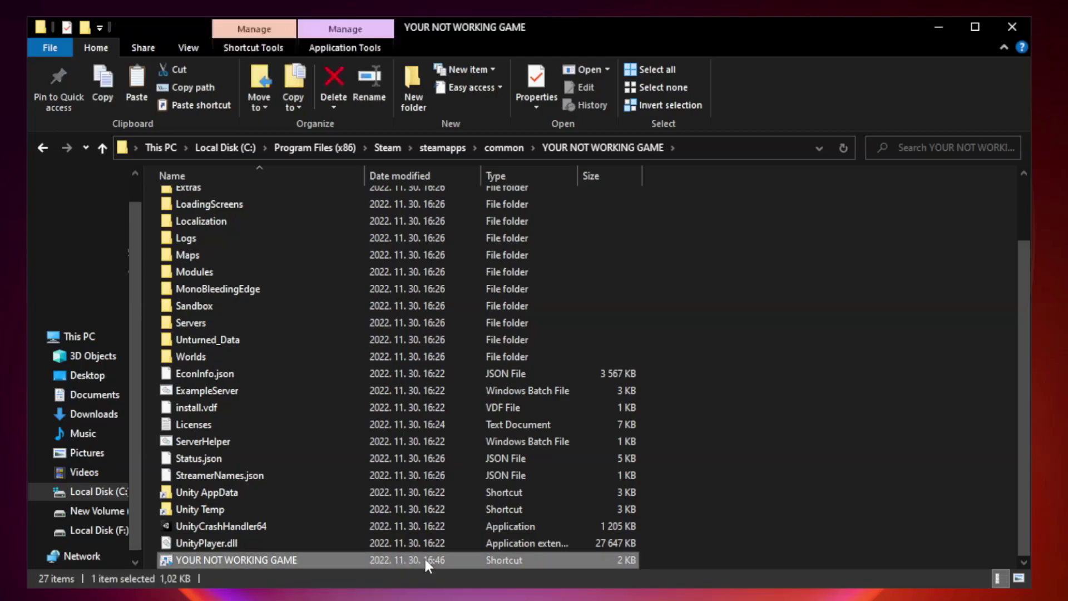
right_click(361, 561)
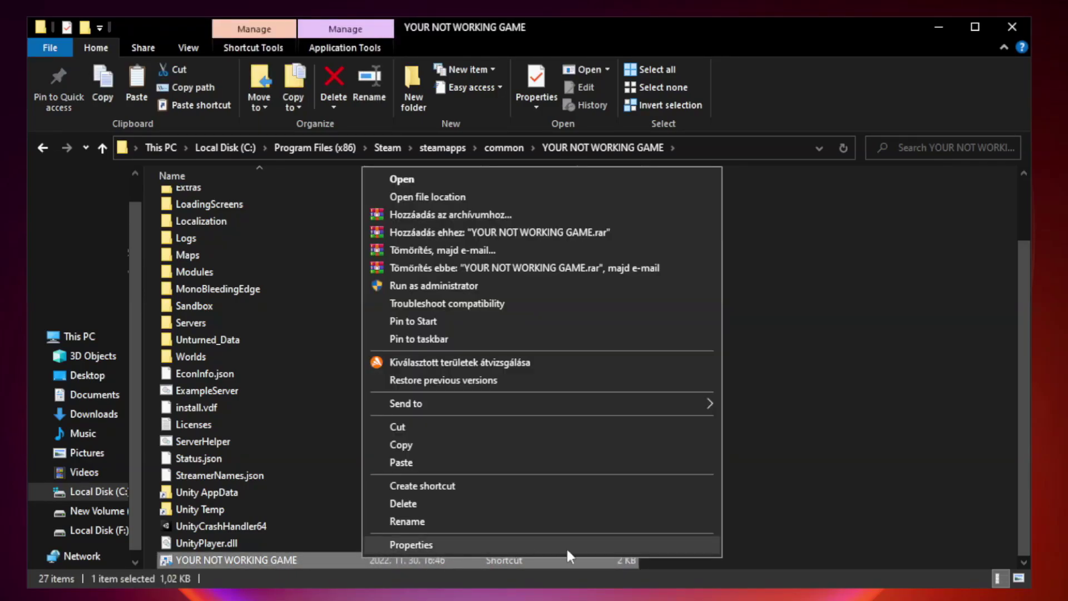
Step: Make the game shortcut run in Windows 8 compatibility mode as administrator, with fullscreen optimizations disabled
left_click(539, 545)
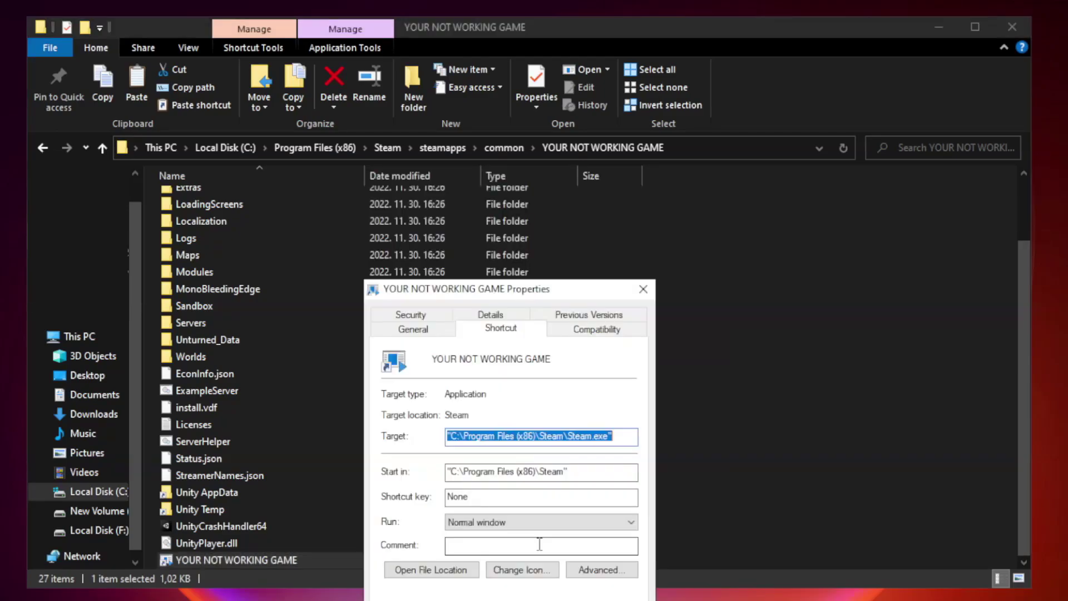
left_click_drag(530, 295, 530, 122)
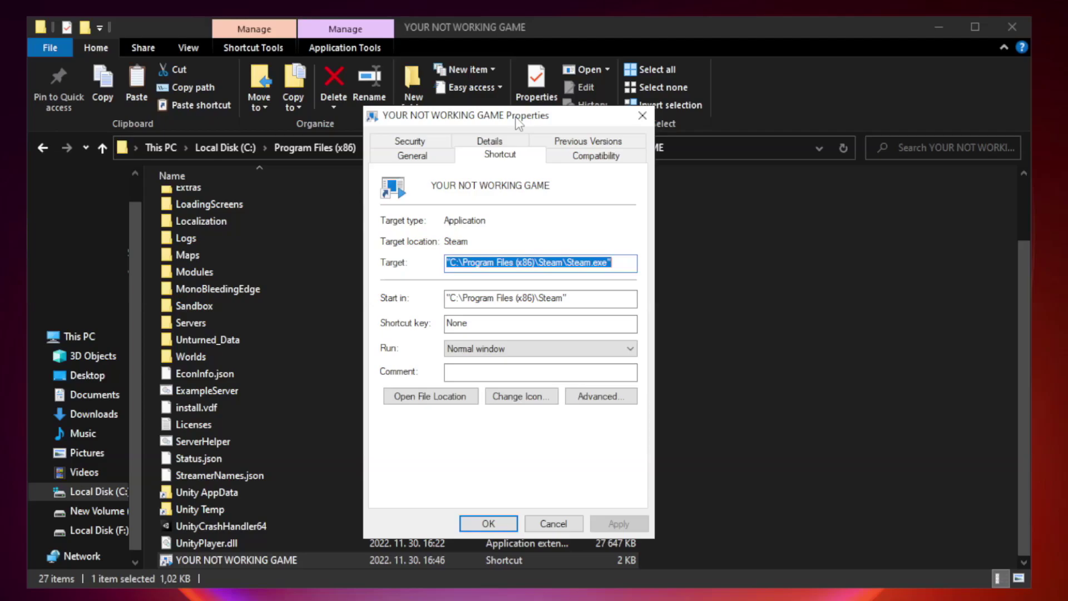
left_click(595, 156)
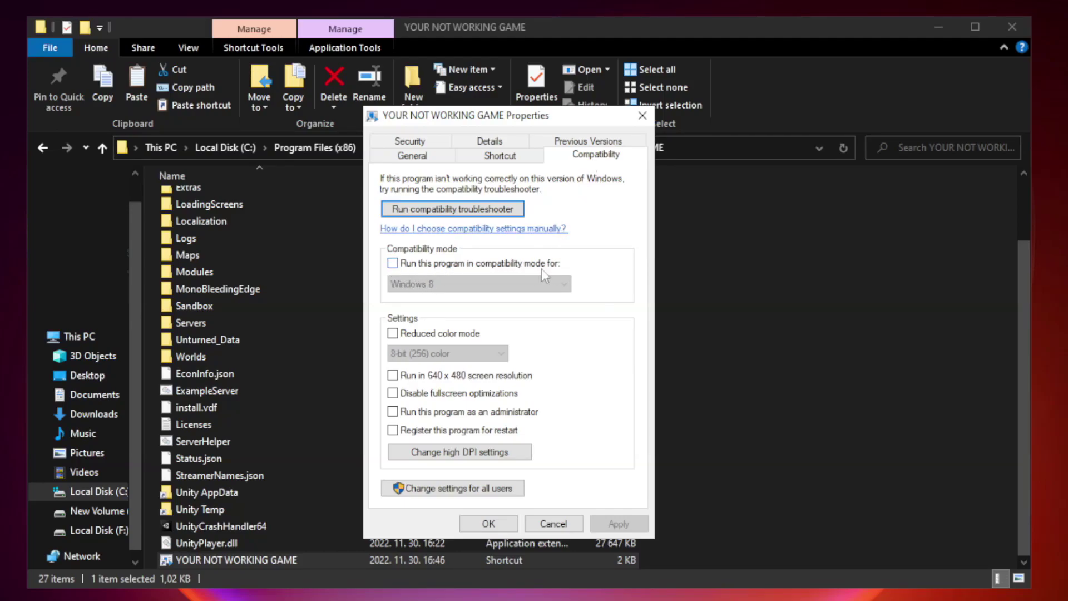
left_click(424, 263)
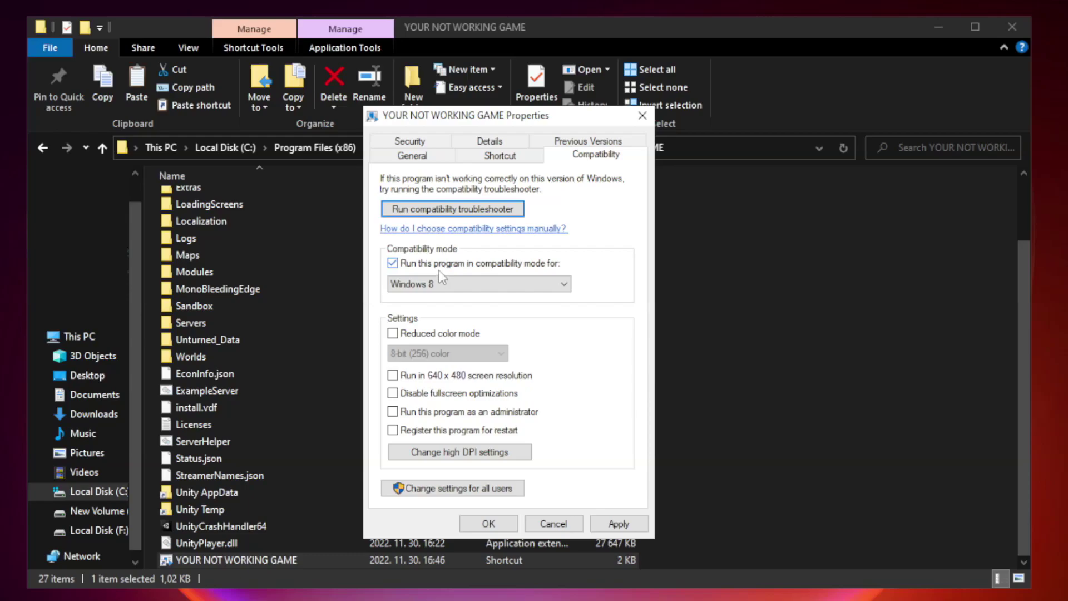
left_click(470, 284)
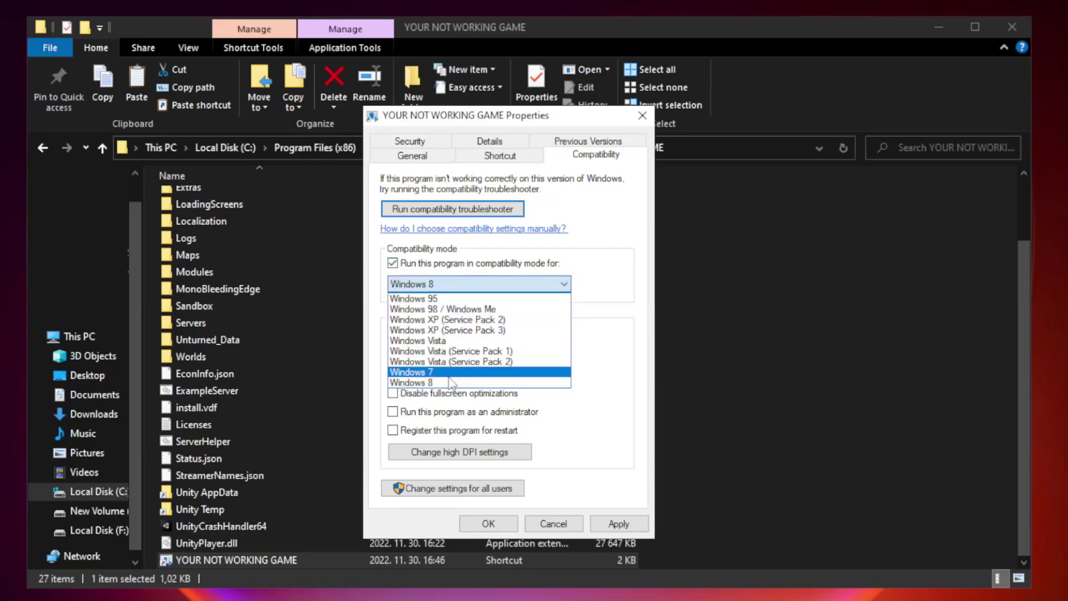
left_click(452, 383)
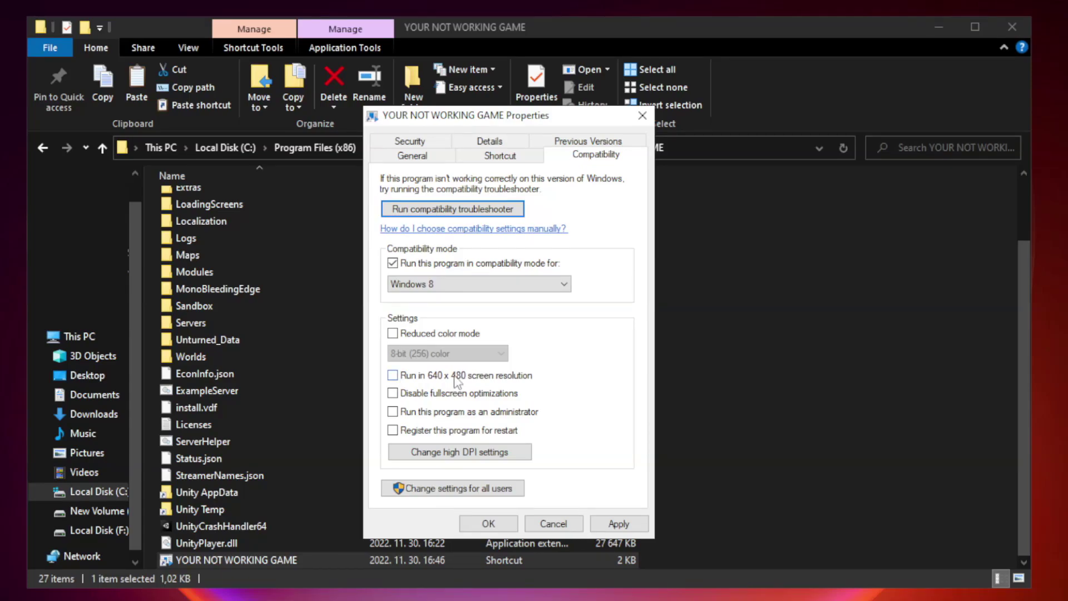
left_click(419, 399)
left_click(420, 414)
left_click(617, 525)
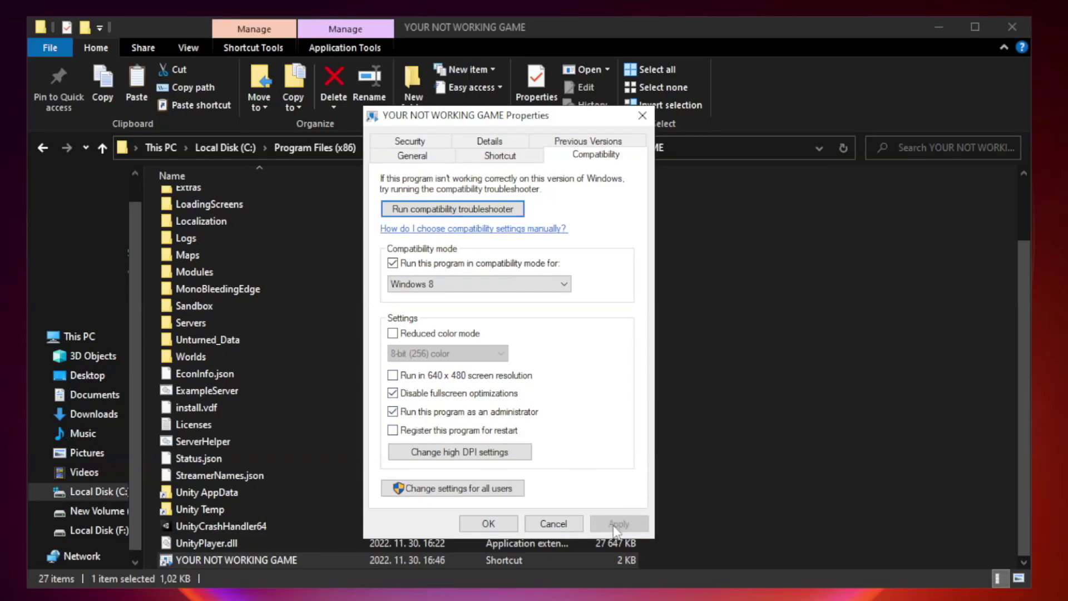
left_click(488, 524)
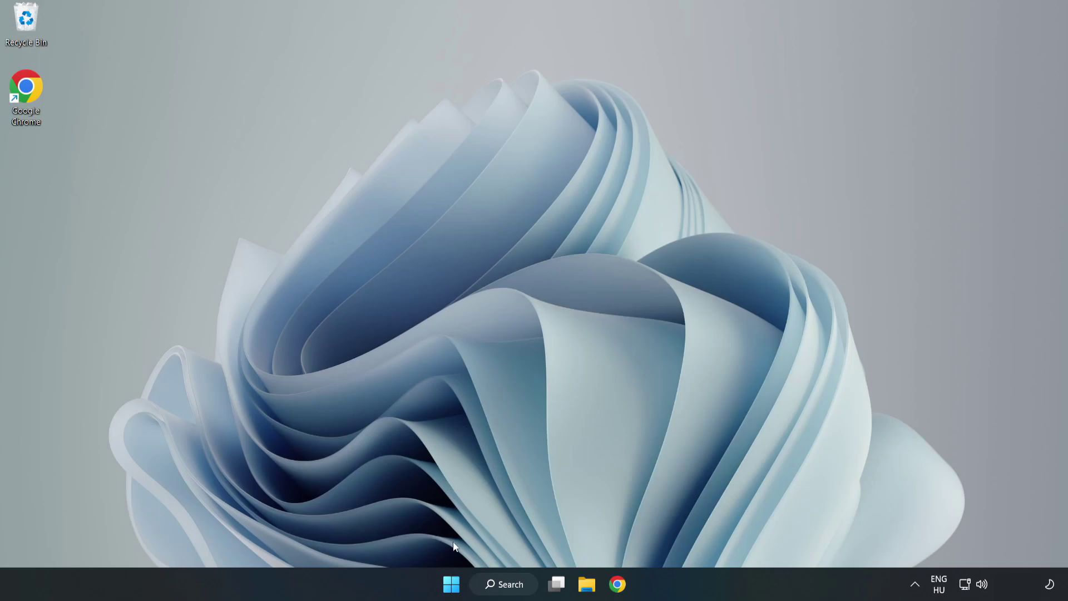
Step: Open Task Manager from the Start button's quick-link menu
right_click(452, 586)
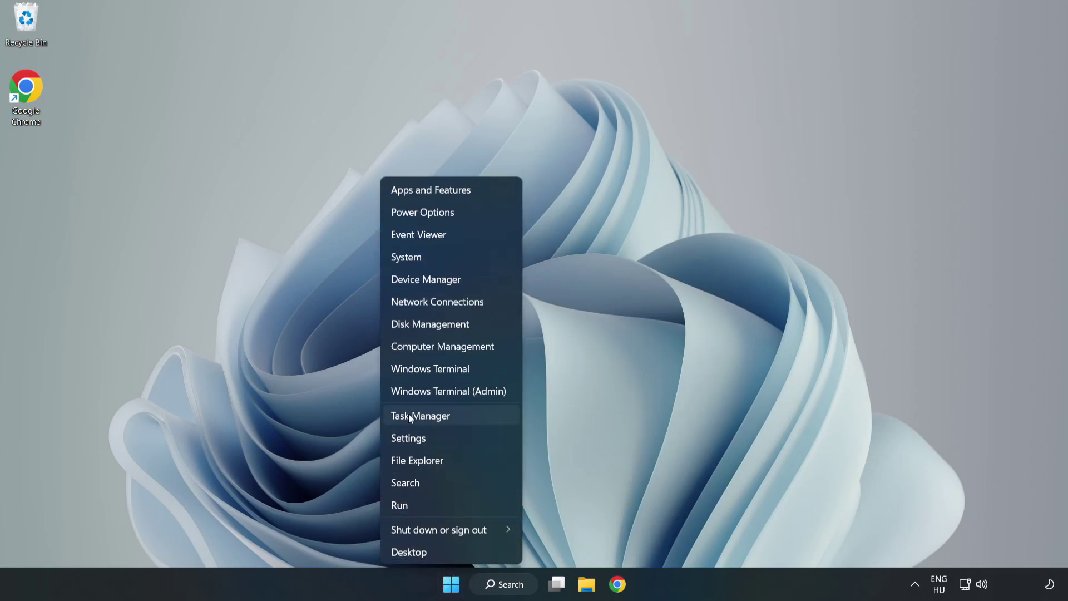
left_click(450, 416)
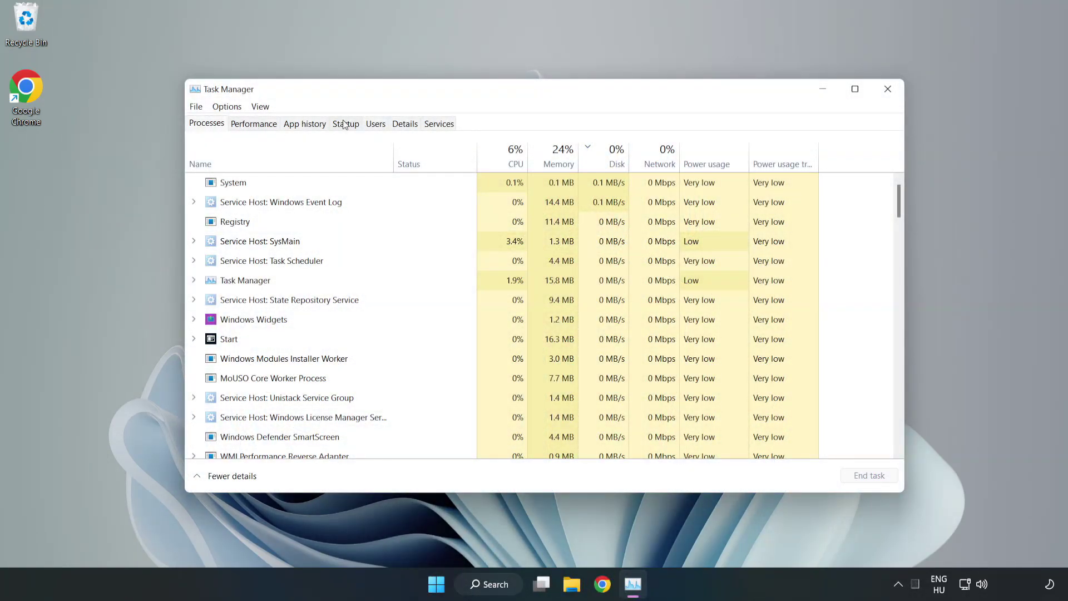
Step: Disable Cortana, Microsoft Edge, Microsoft Teams and Phone Link at startup, then close Task Manager
left_click(348, 128)
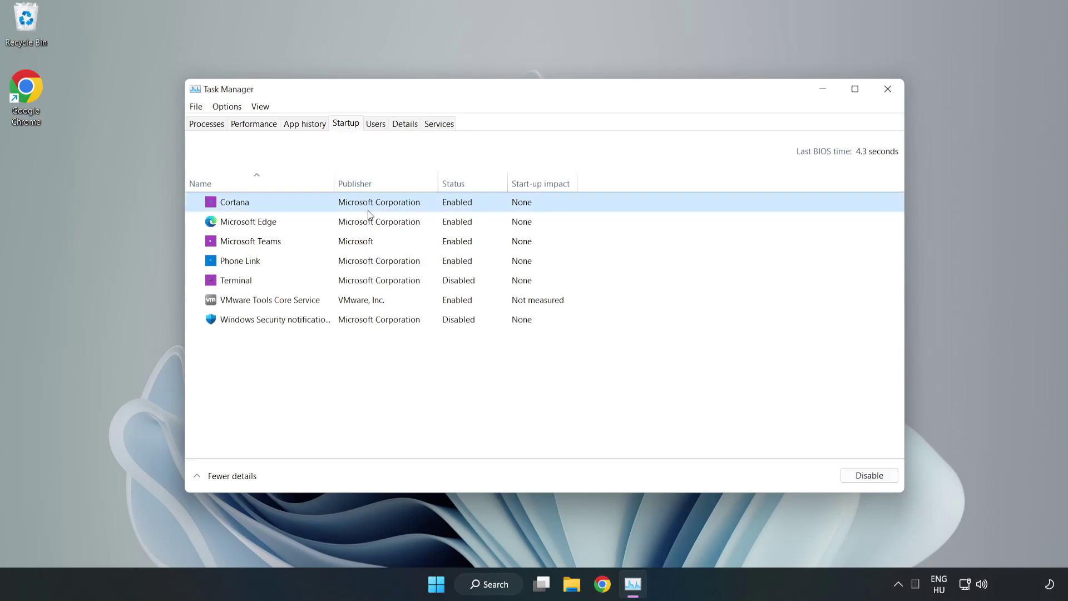
left_click(863, 475)
left_click(461, 219)
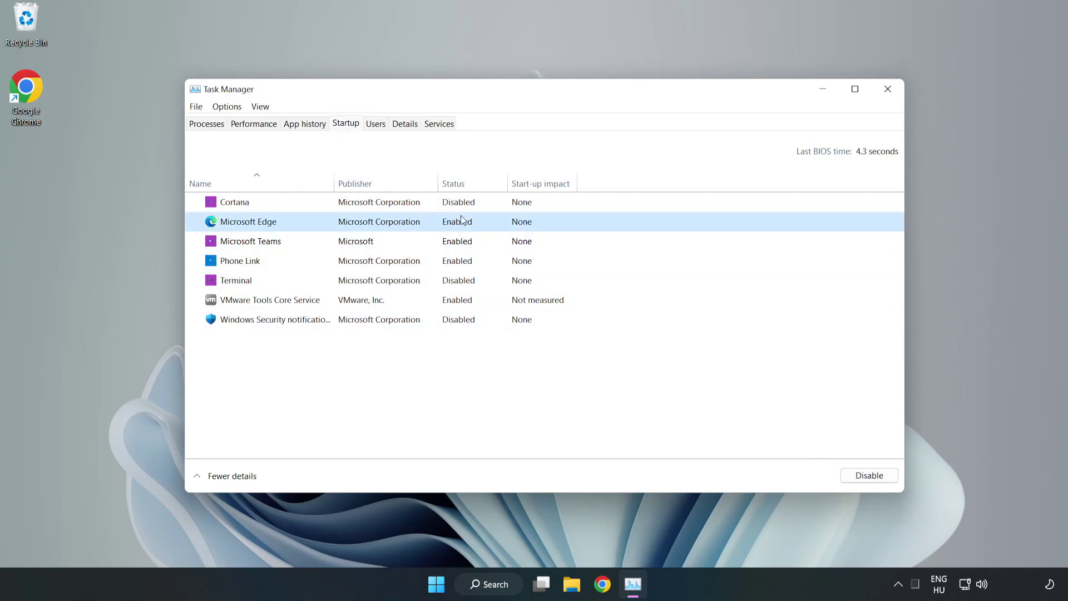
left_click(865, 475)
left_click(423, 242)
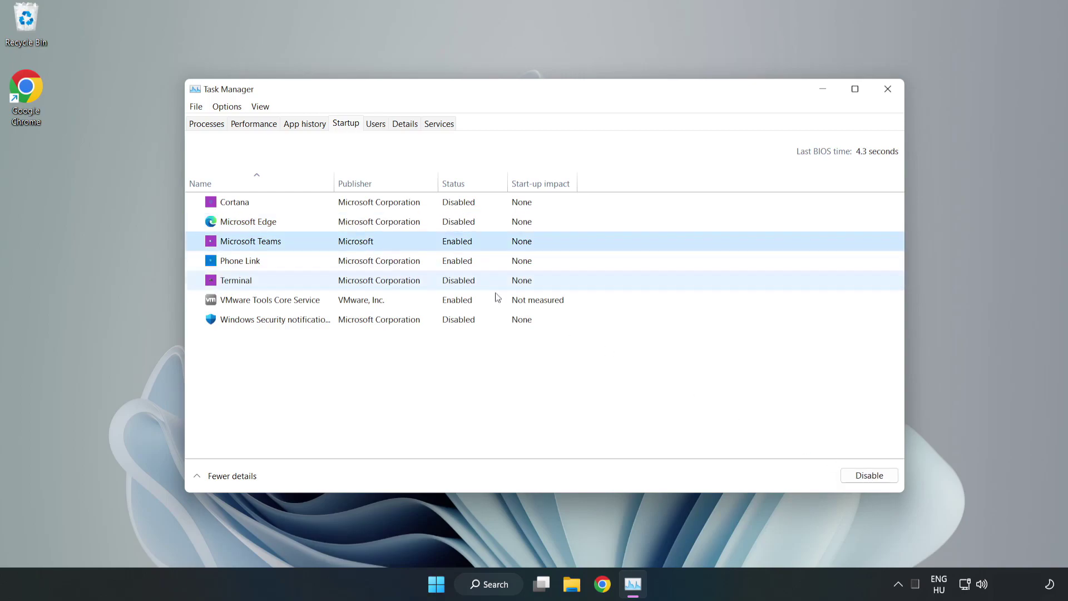
left_click(866, 475)
left_click(358, 266)
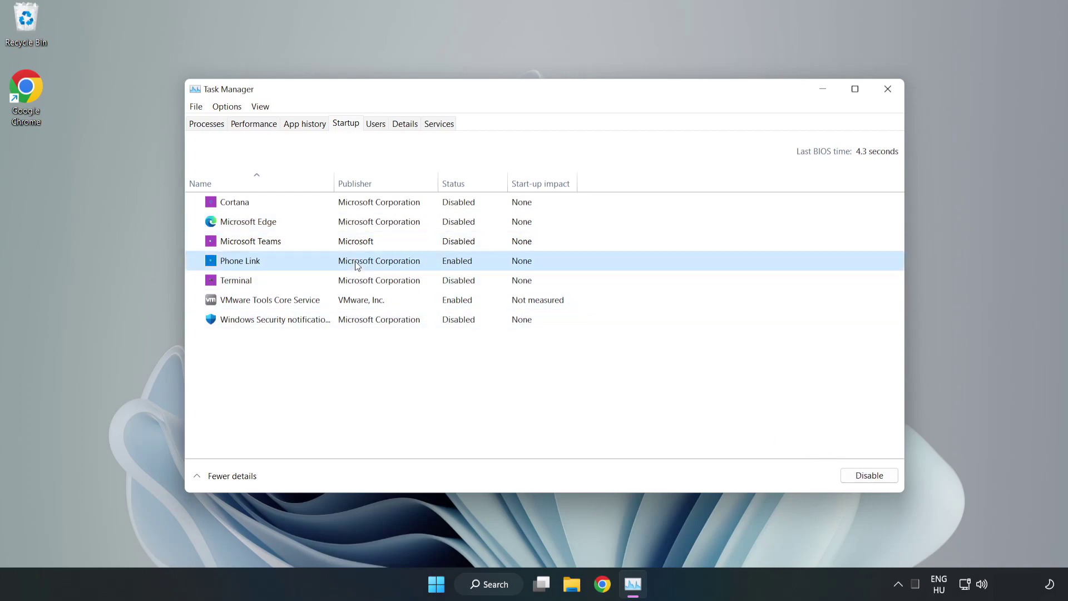
left_click(889, 480)
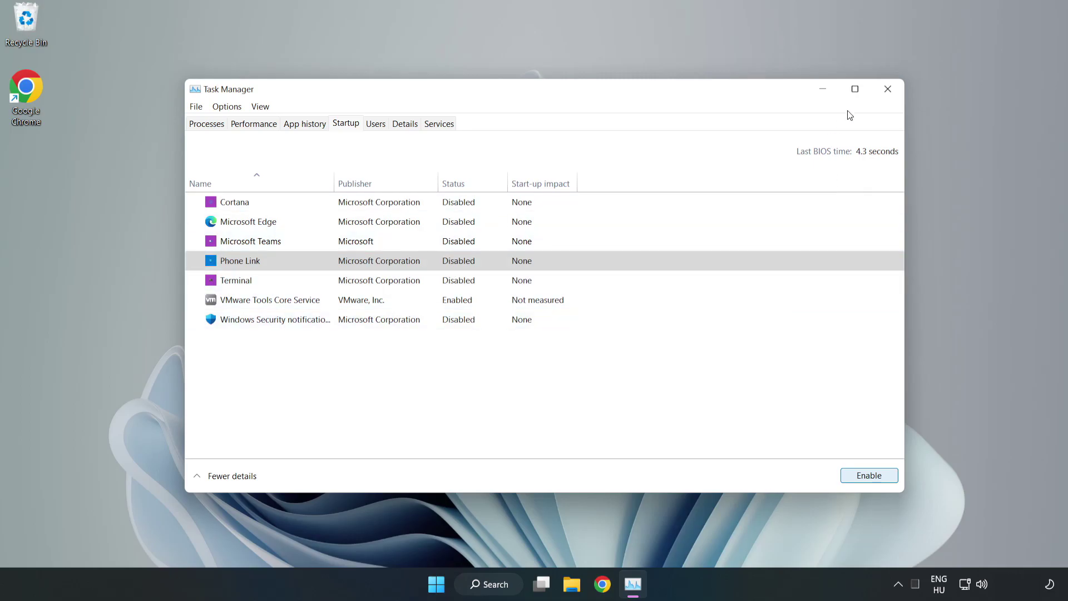
left_click(888, 91)
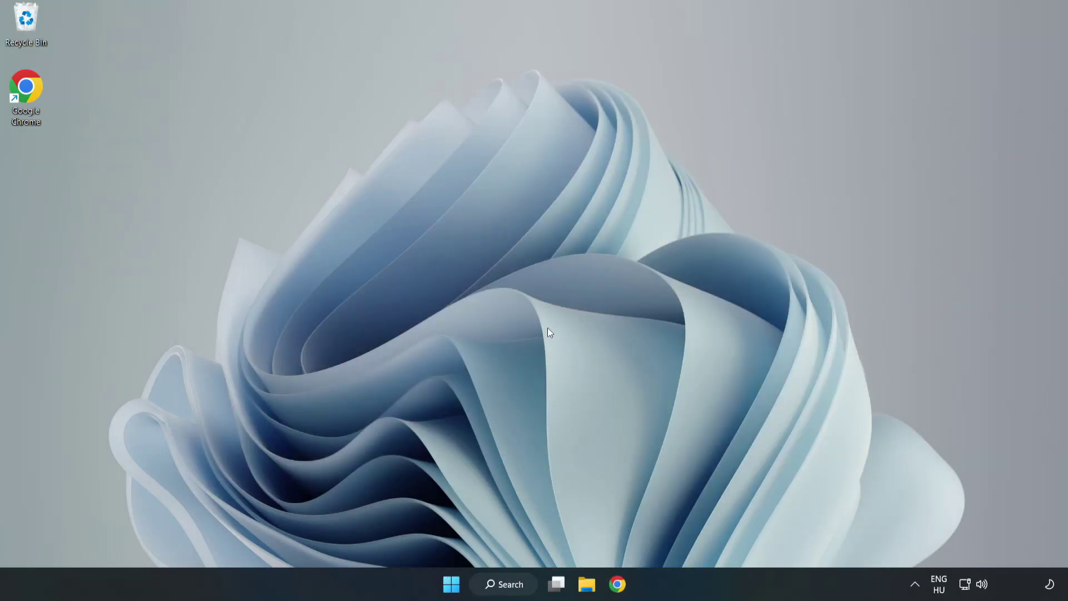
Step: Search for 'cmd' and launch Command Prompt as administrator
left_click(523, 579)
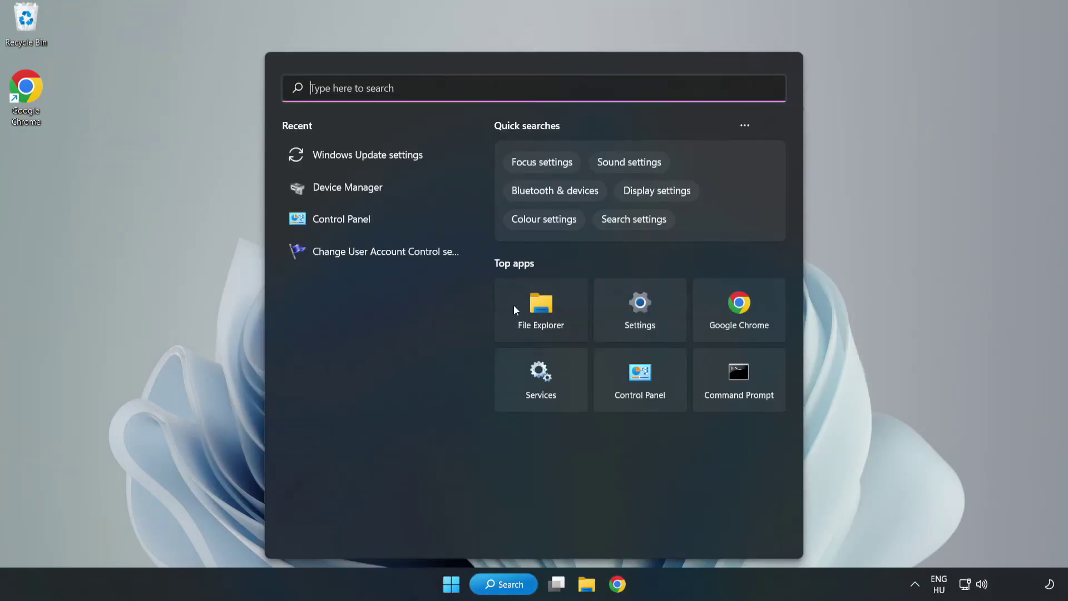
type("cmd")
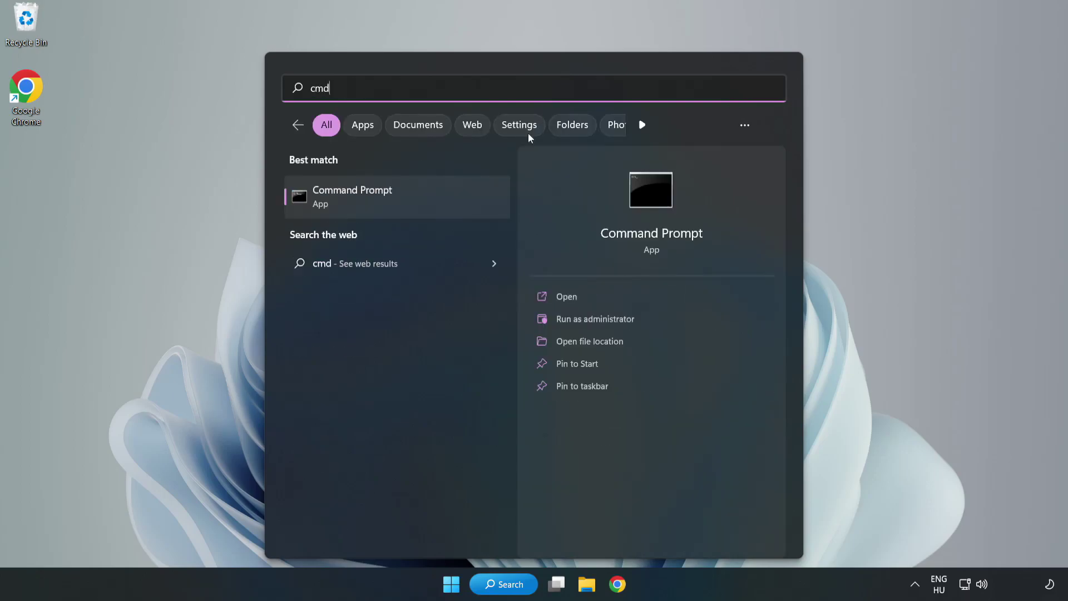
right_click(420, 202)
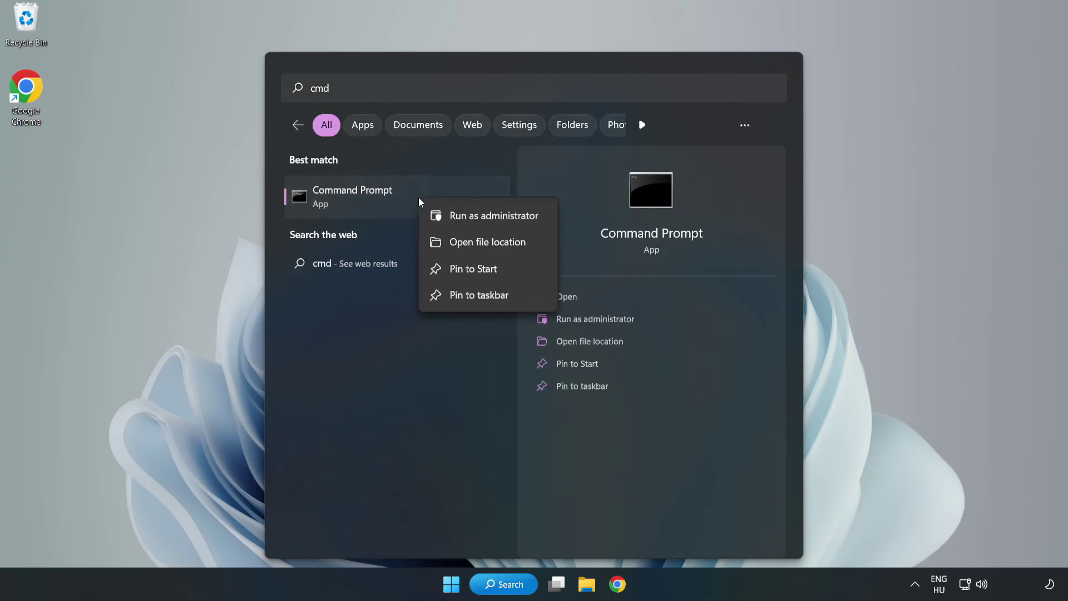
left_click(461, 217)
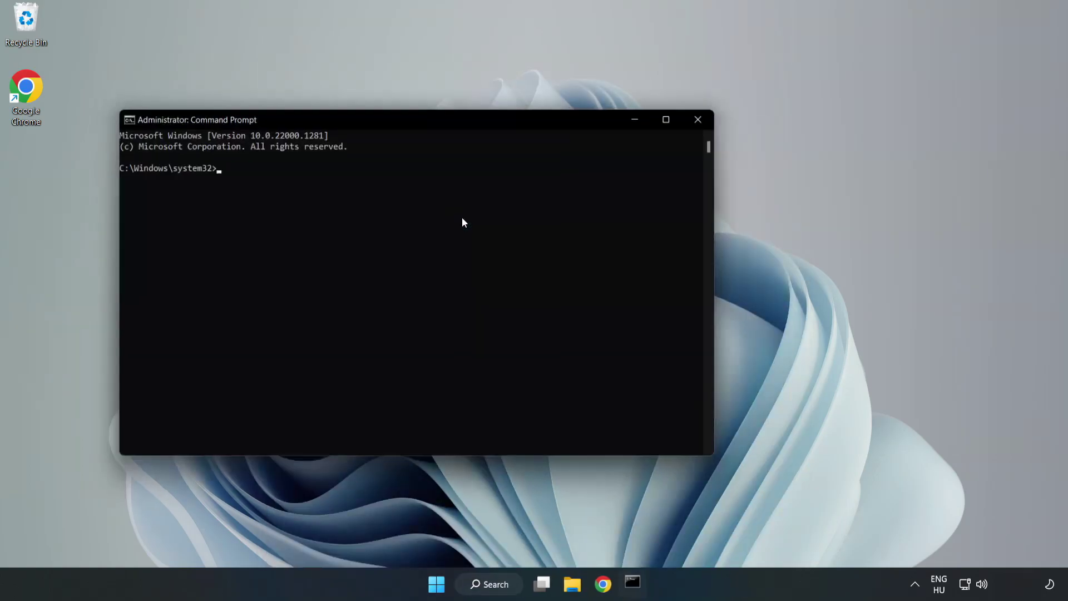
Step: Run 'sfc /scannow' until it reports no integrity violations, then close Command Prompt
left_click_drag(425, 119, 543, 121)
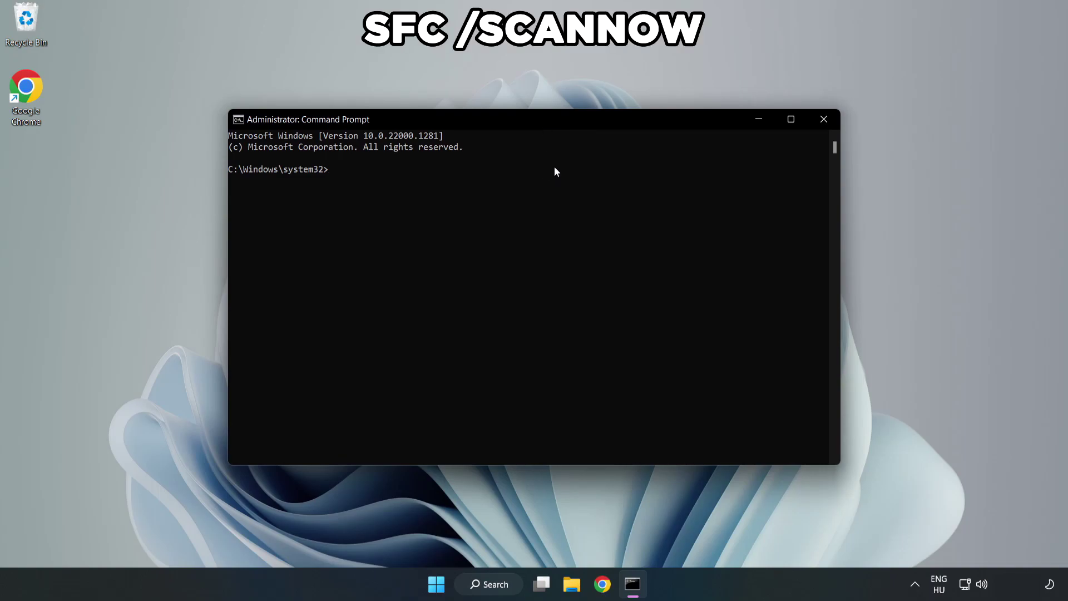
type("sfc /scannow")
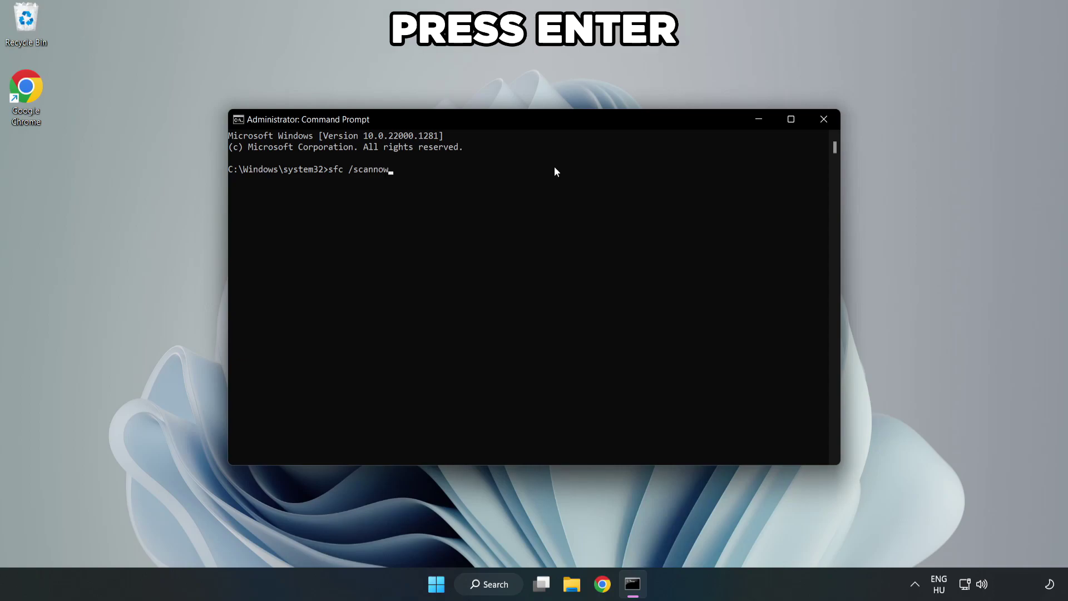
key("Return")
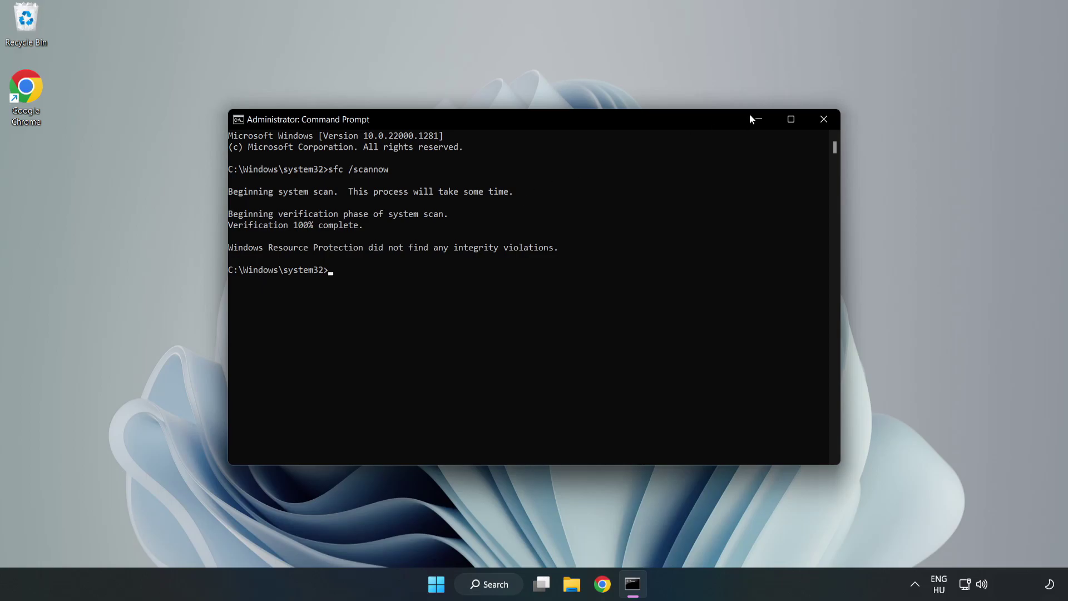
left_click(823, 128)
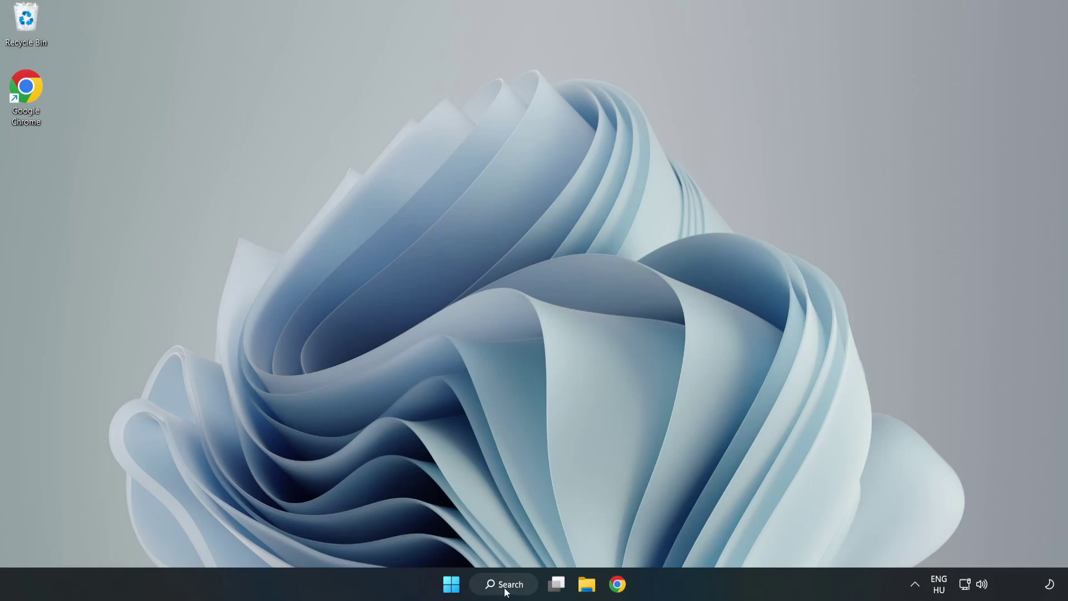
Step: Search for 'security' and launch the Windows Security app
left_click(509, 587)
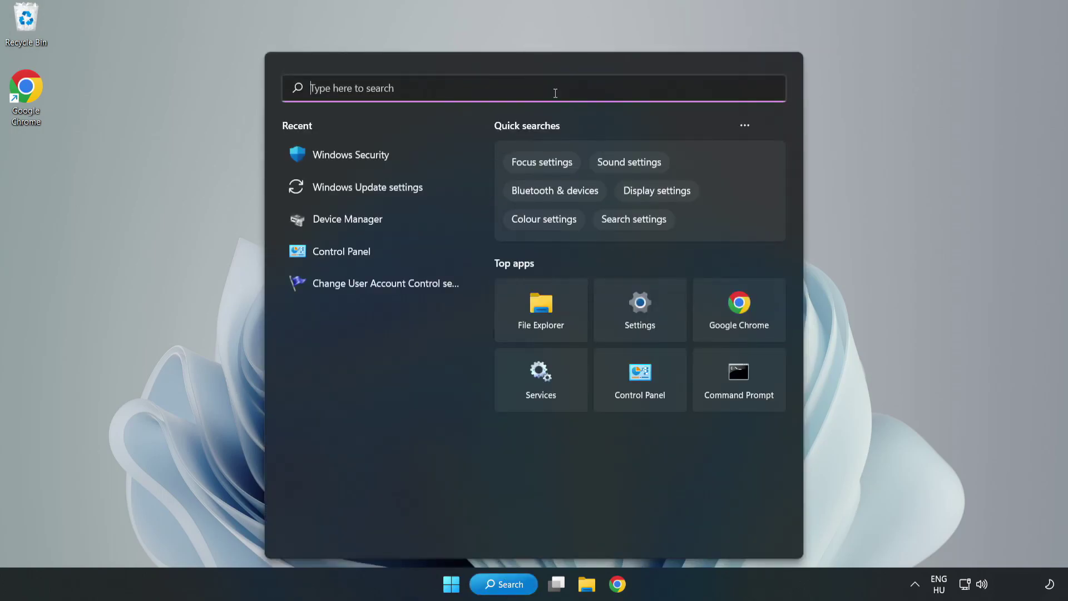
type("security")
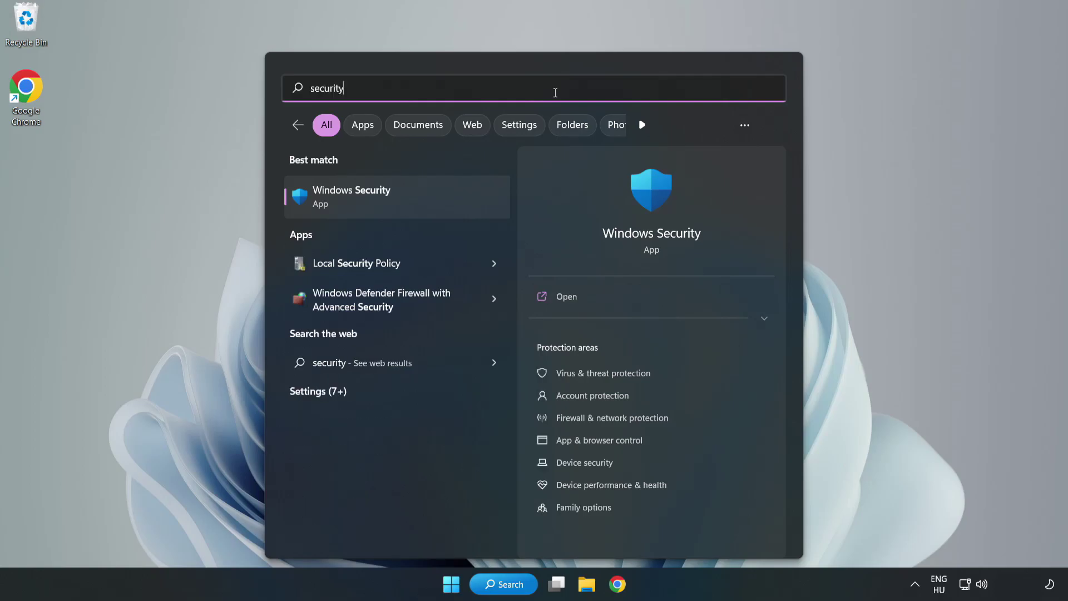
left_click(388, 205)
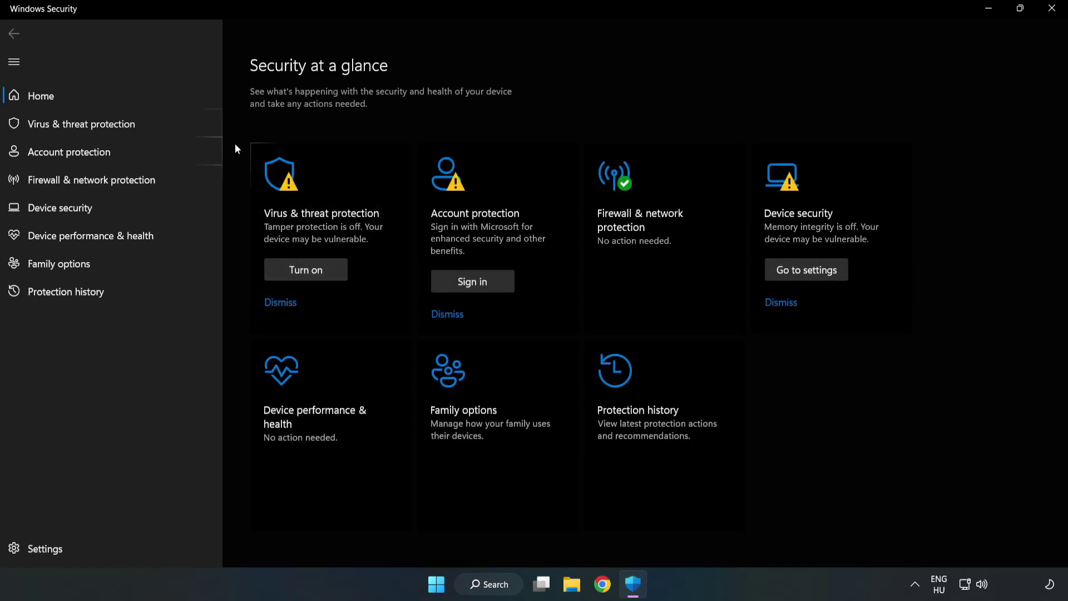
Step: Go to Virus & threat protection's Manage settings and scroll down to Exclusions
left_click(69, 128)
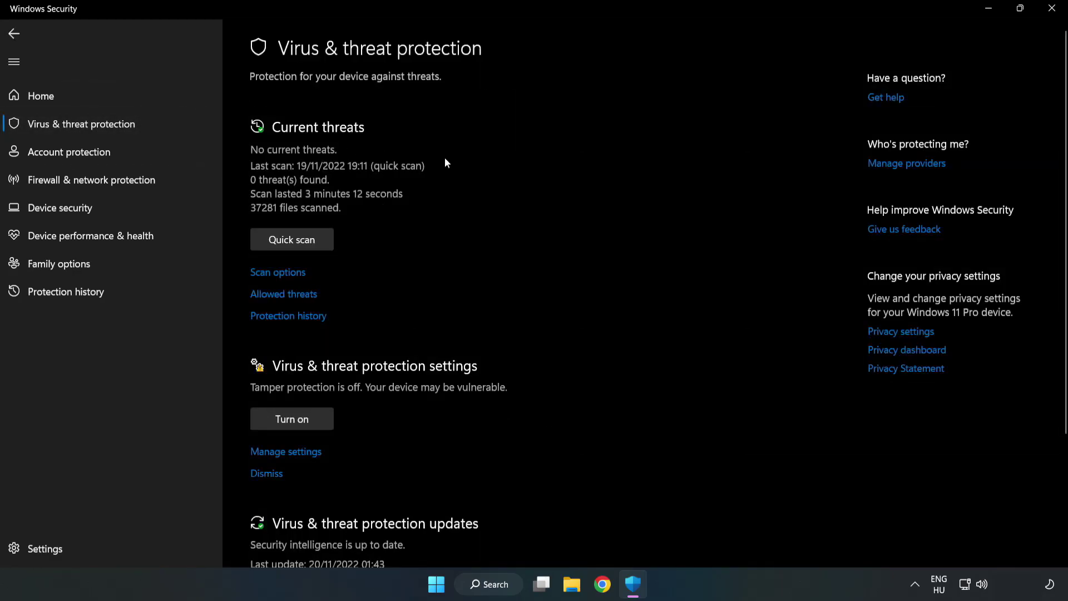
scroll(557, 214, "down", 3)
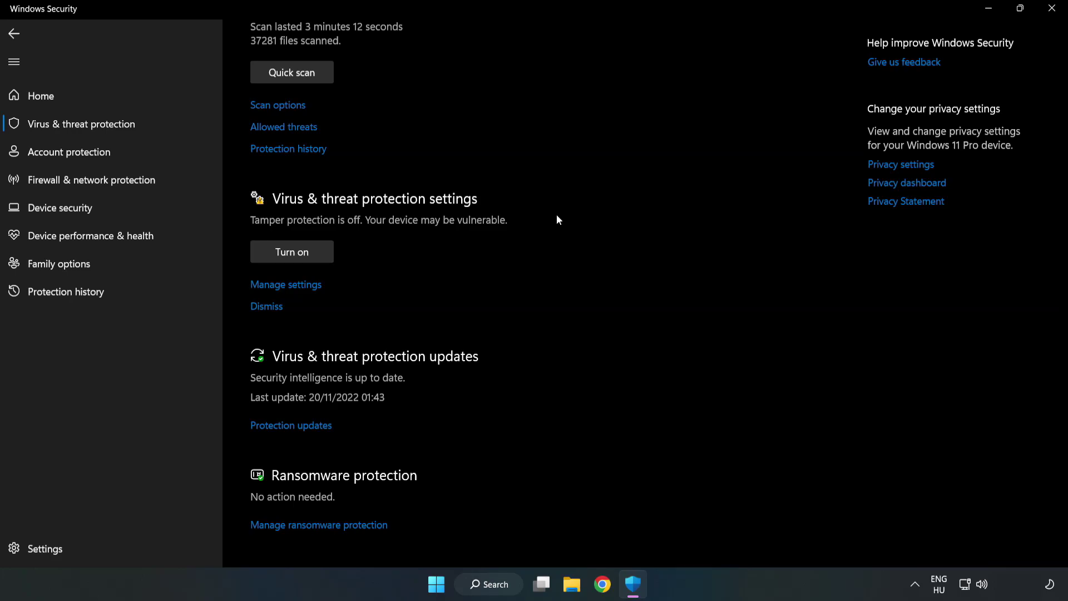
left_click(292, 290)
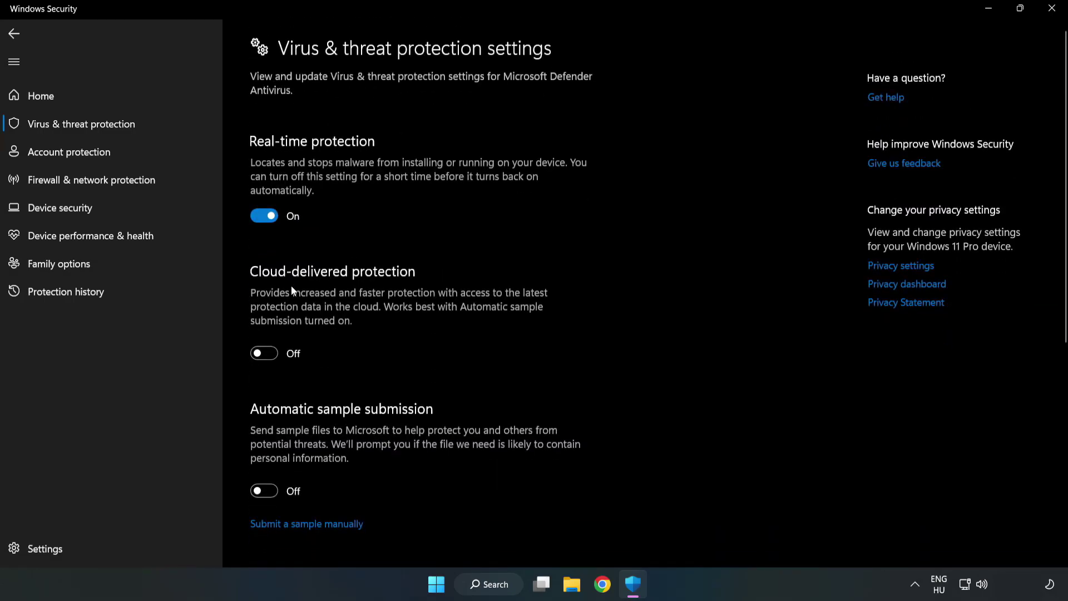
scroll(679, 279, "down", 6)
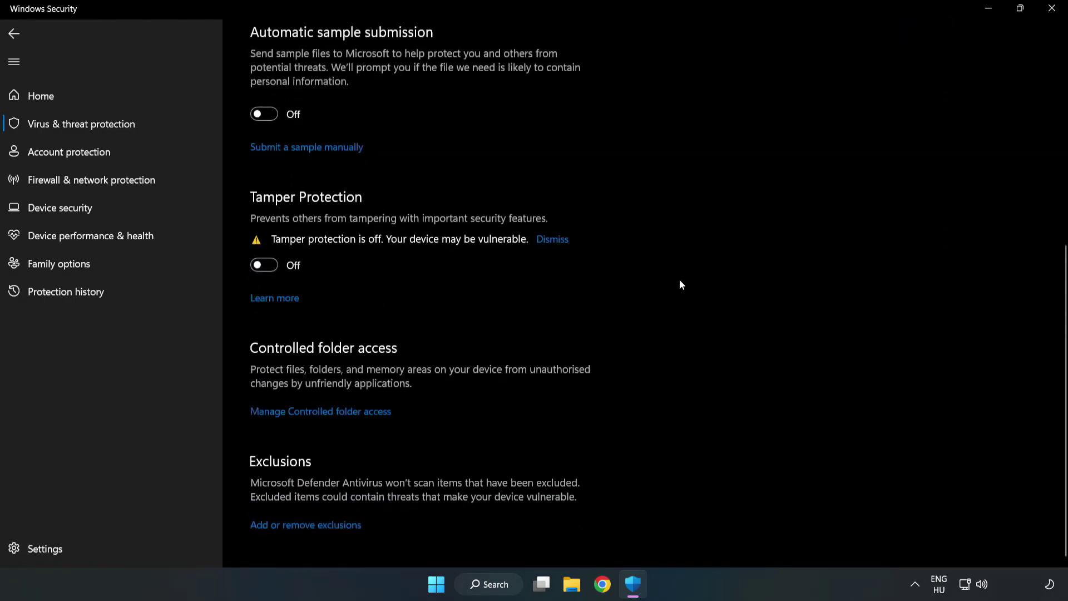
Step: Add the shortcut in C:\Program Files (x86)\NOT WORKING APP as a file exclusion, then close Windows Security
left_click(314, 526)
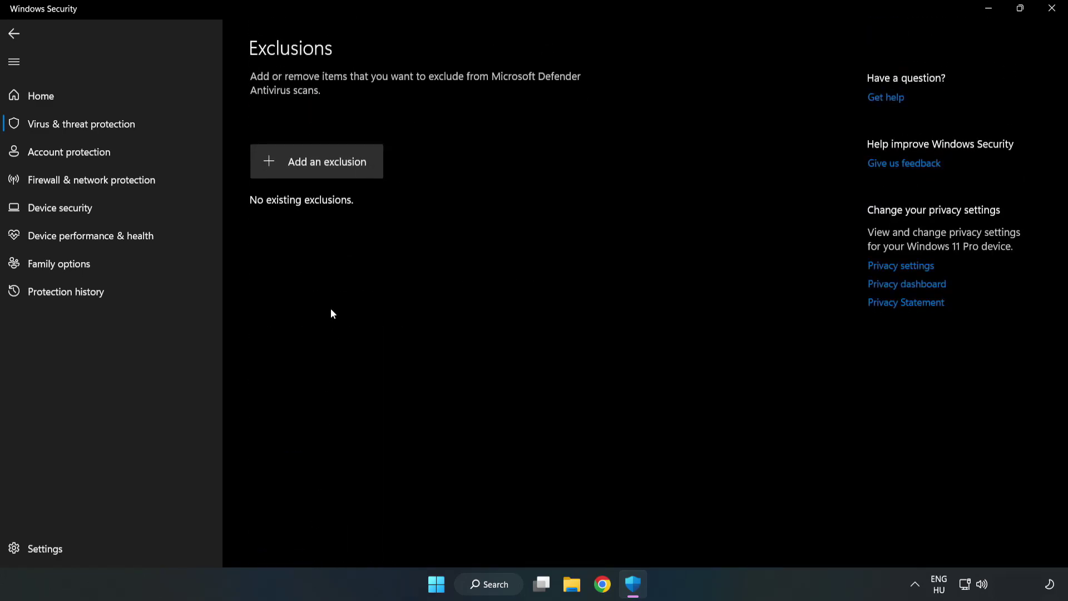
left_click(326, 166)
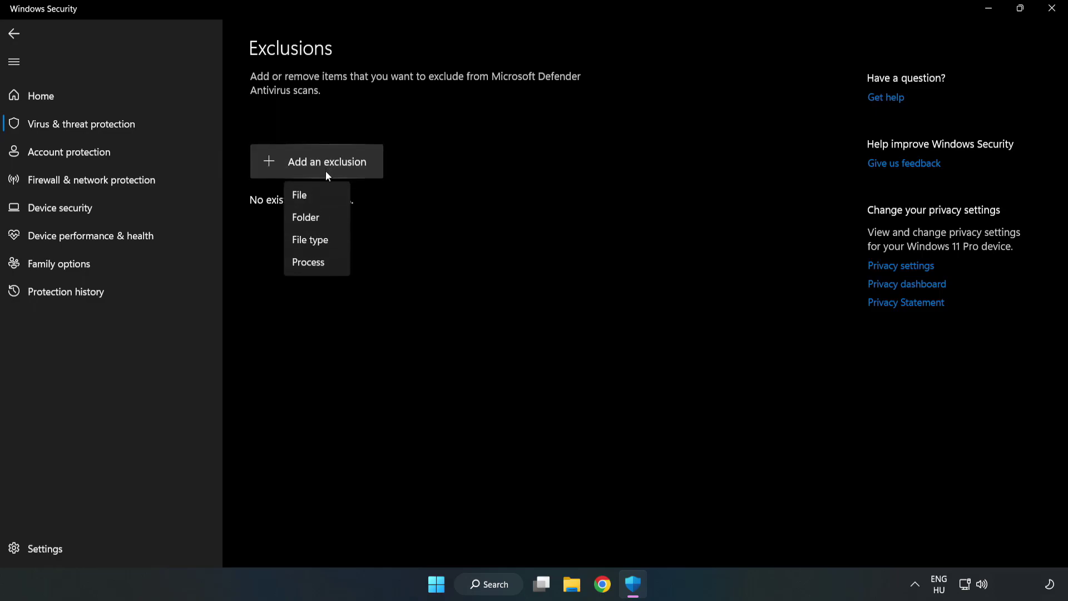
left_click(305, 197)
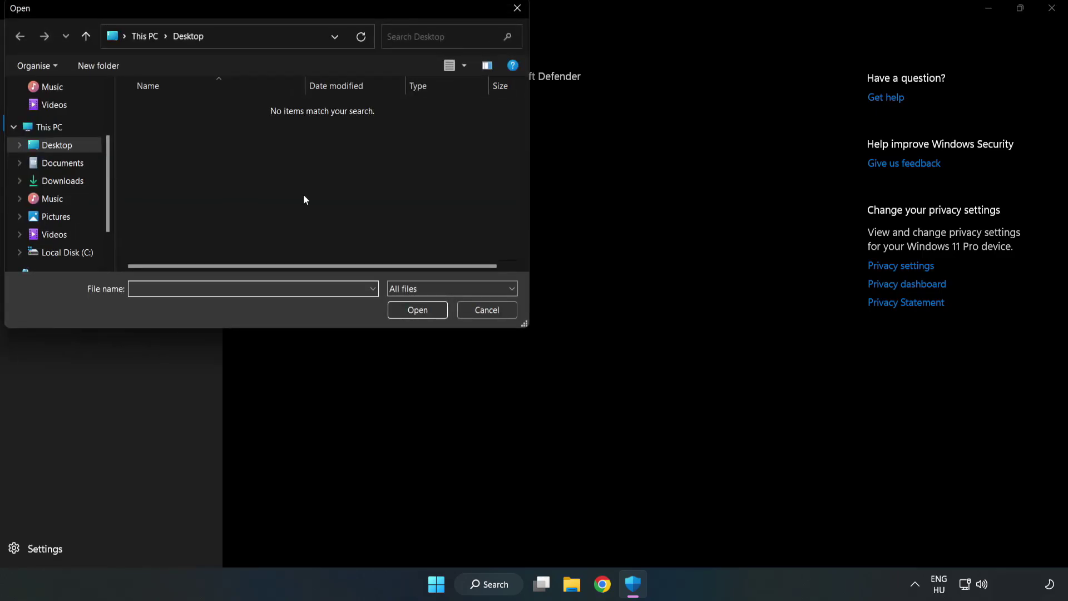
left_click_drag(287, 20, 491, 120)
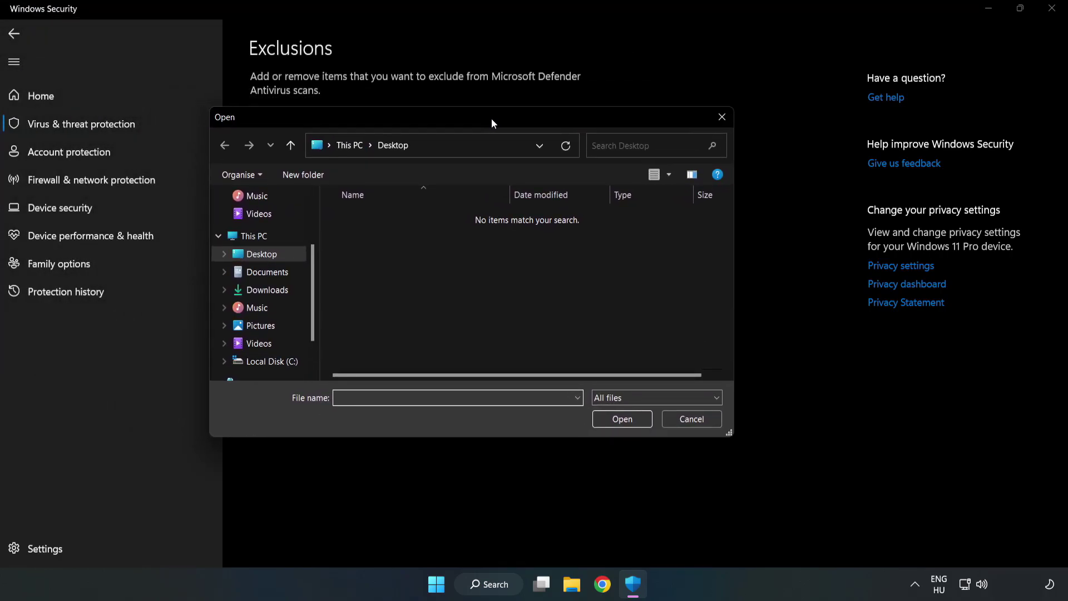
left_click(273, 362)
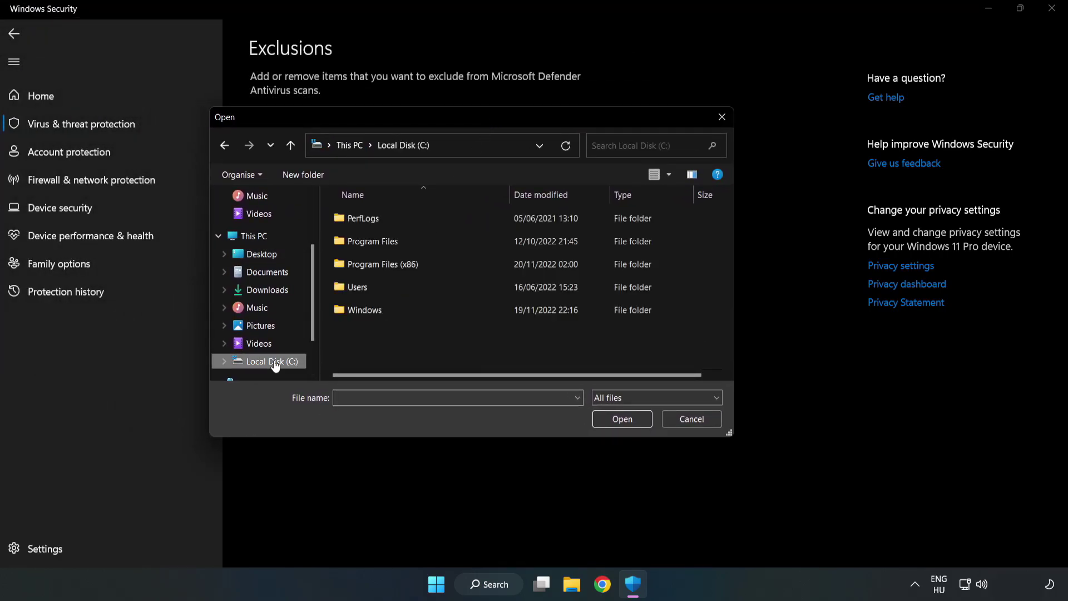
double_click(419, 265)
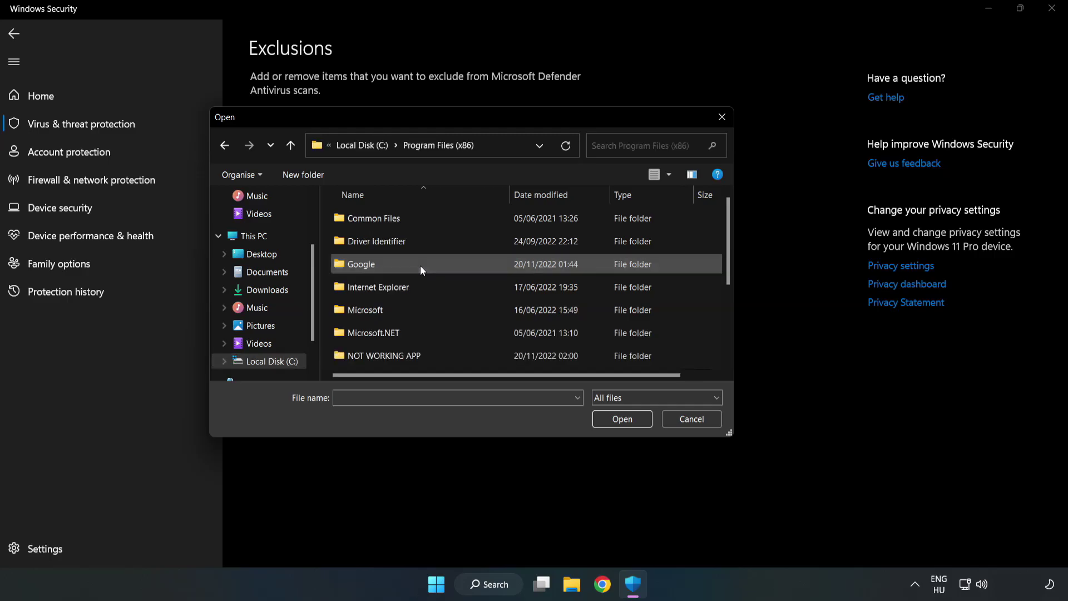
double_click(421, 355)
left_click(376, 217)
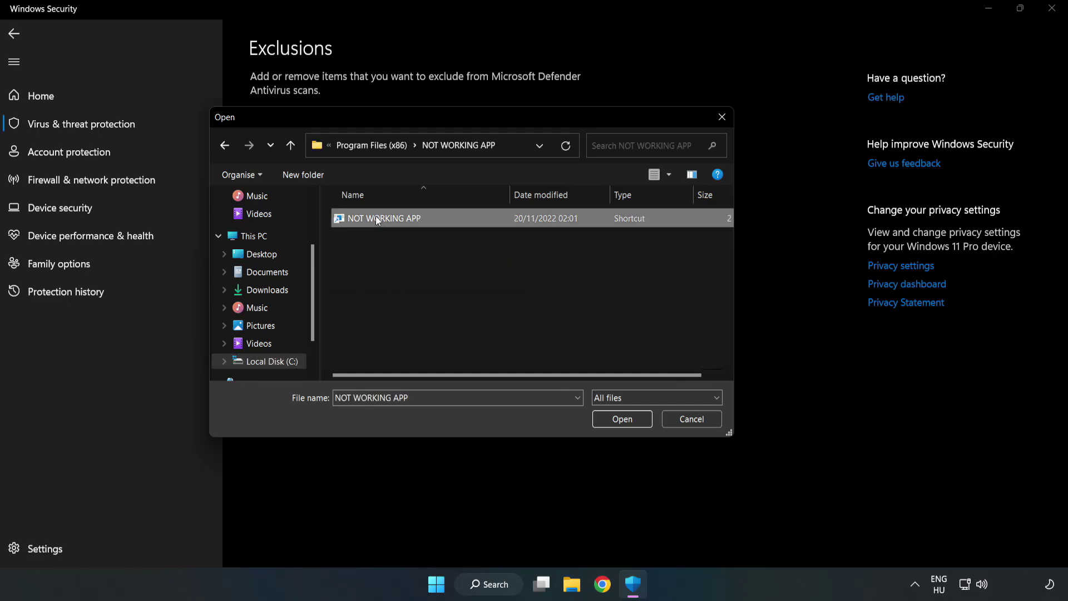
left_click(623, 420)
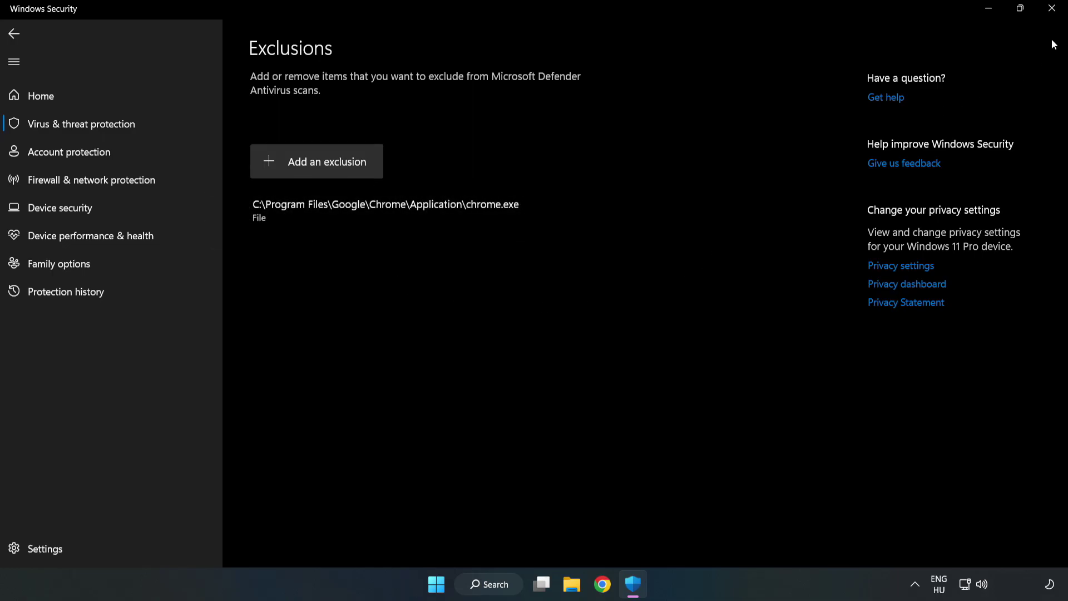
left_click(1051, 10)
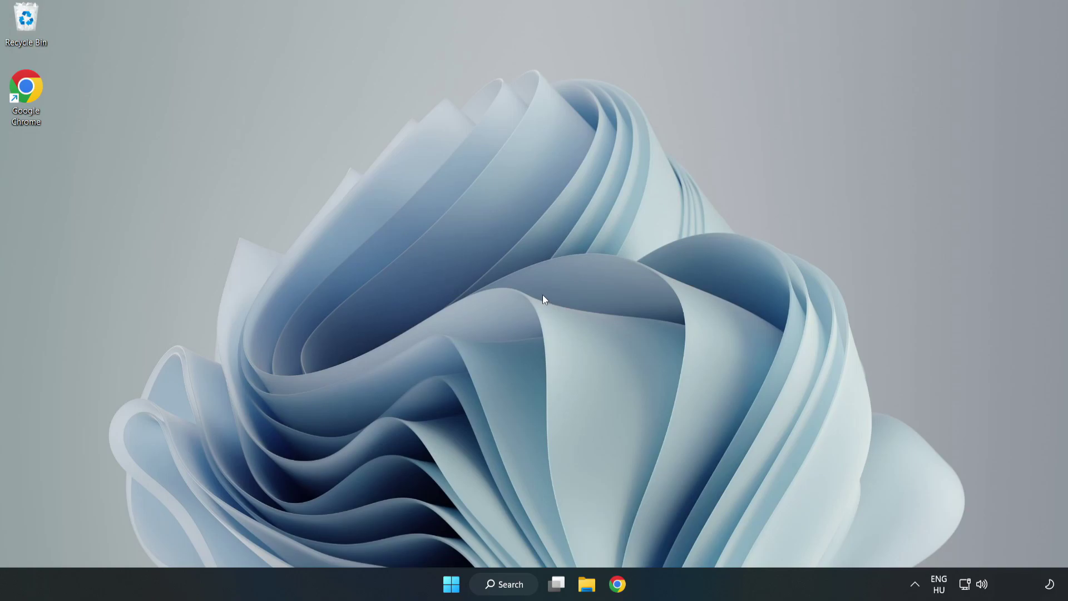
Step: Show the Start menu's power options: Sleep, Shut down and Restart
left_click(451, 584)
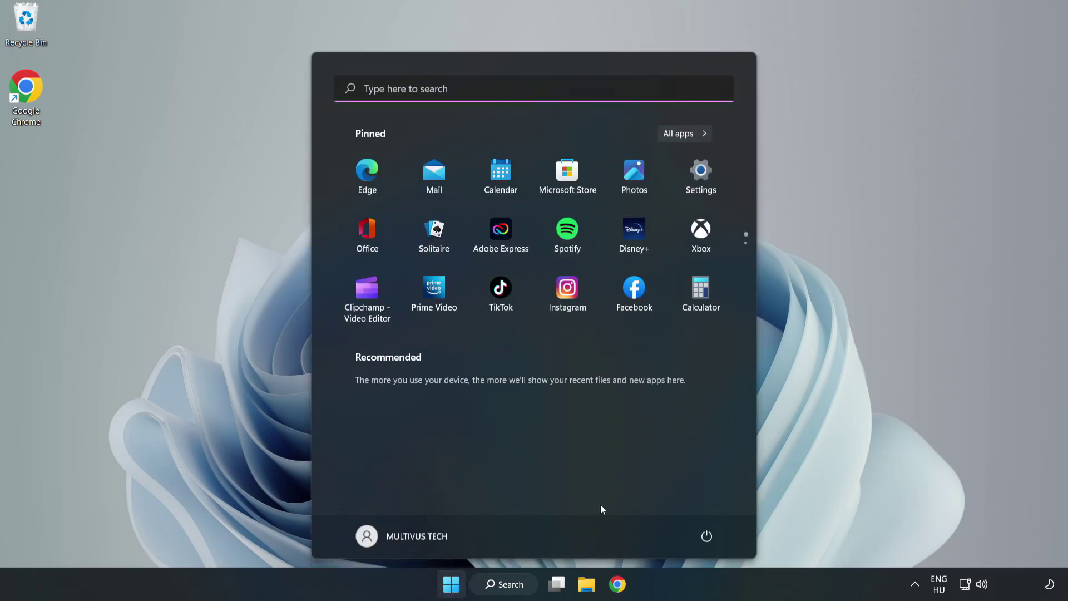
left_click(707, 535)
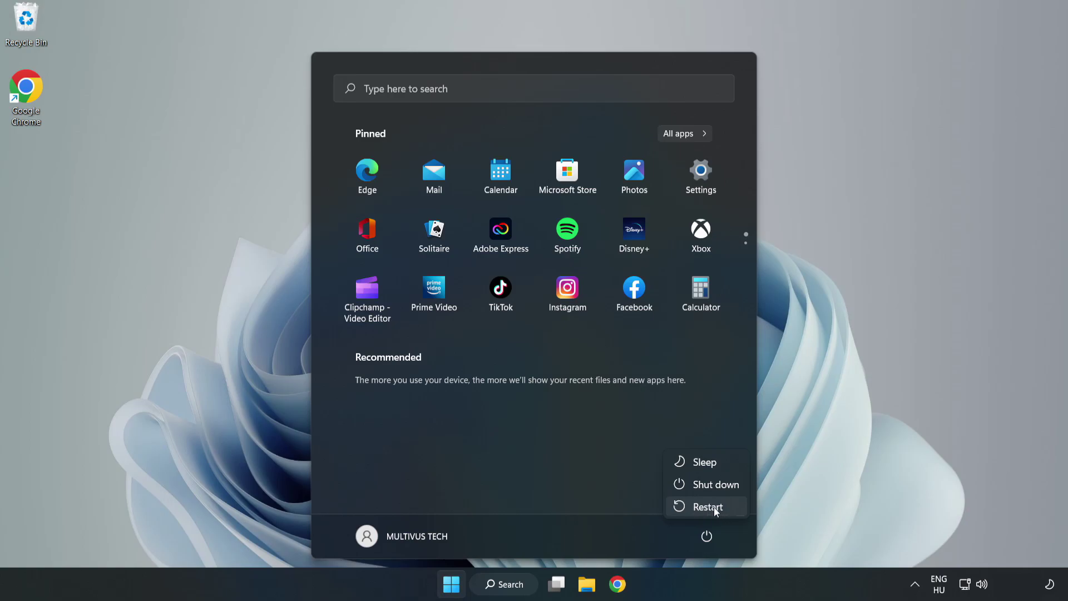